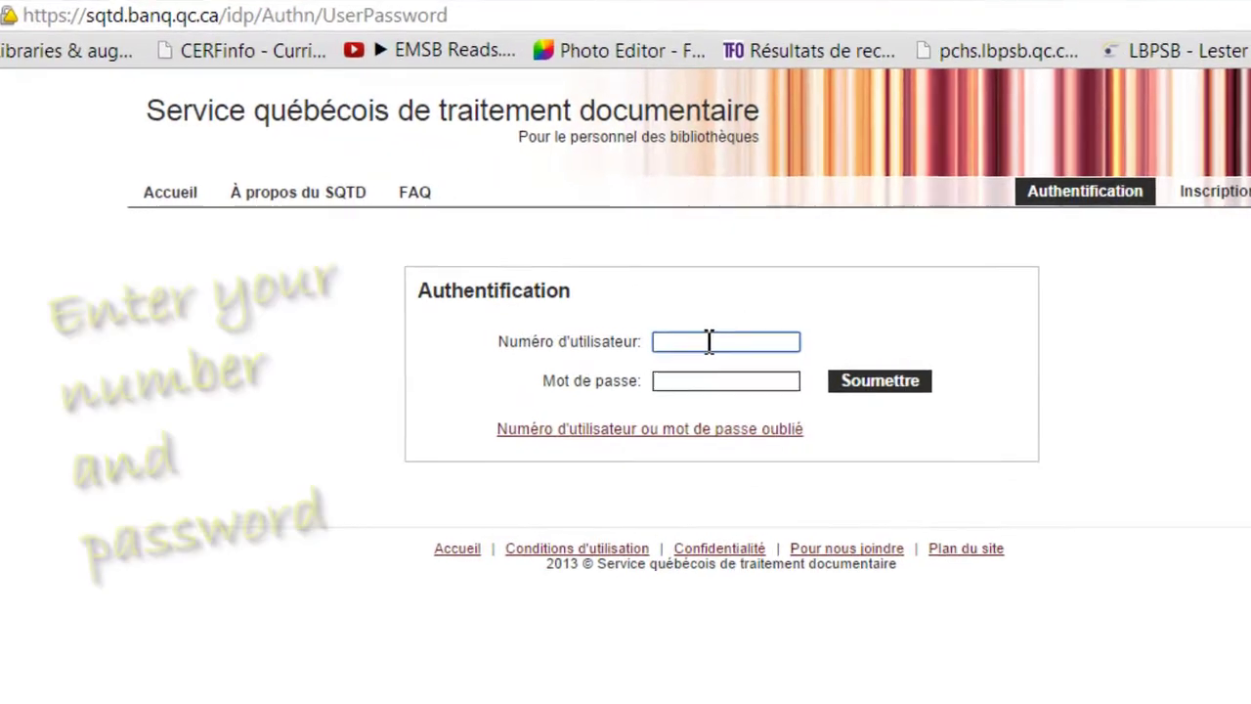
Sign in to SQTD by entering the user number and the account password
{"action": "type", "text": "0122"}
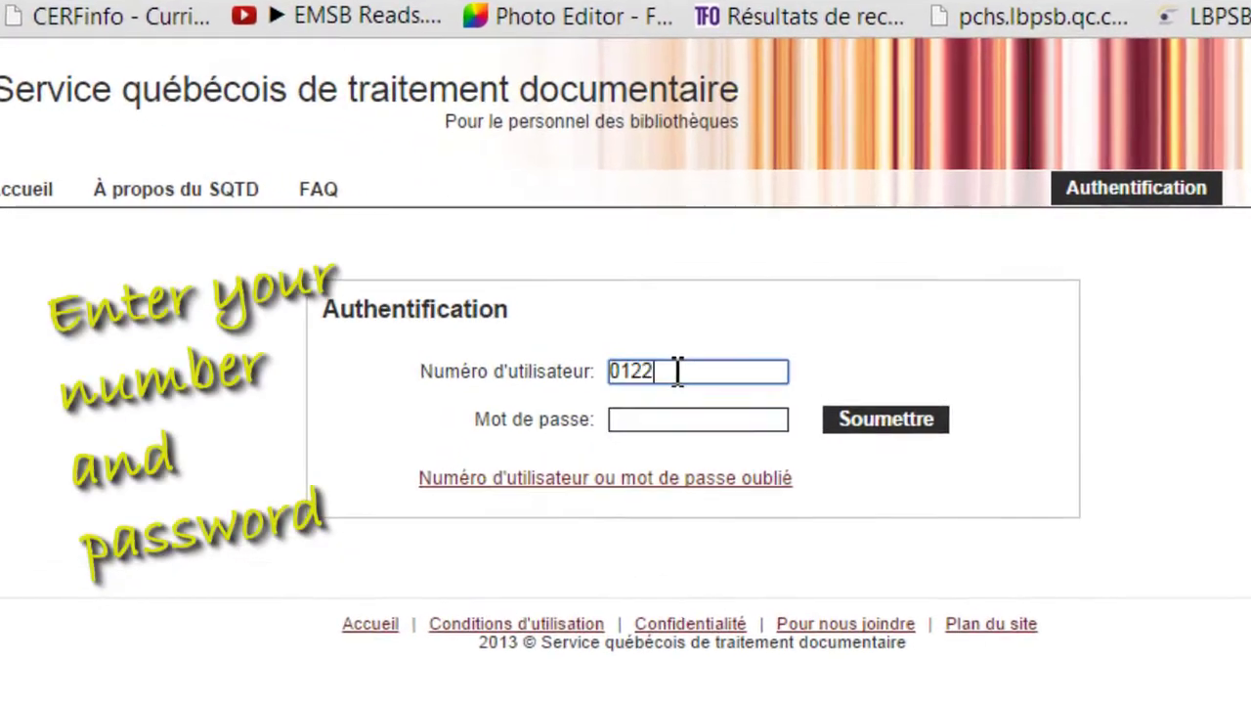
{"action": "type", "text": "2695"}
{"action": "left_click", "coordinate": [640, 420]}
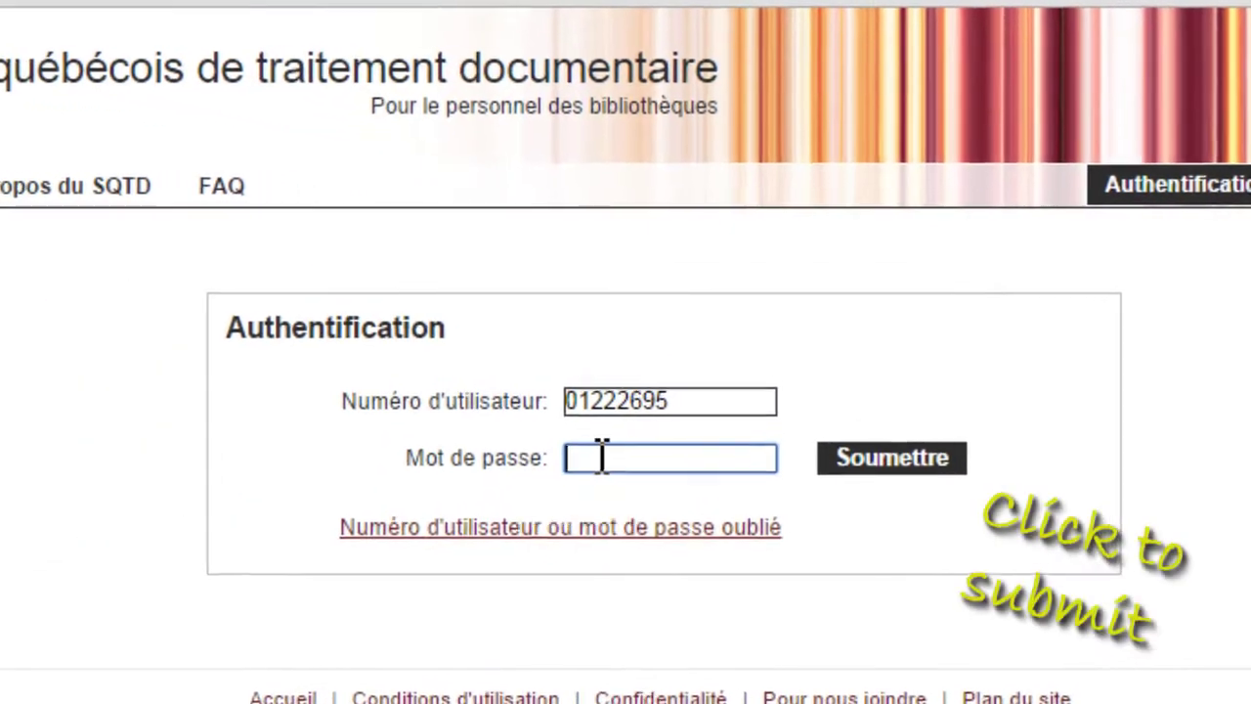
{"action": "type", "text": "********"}
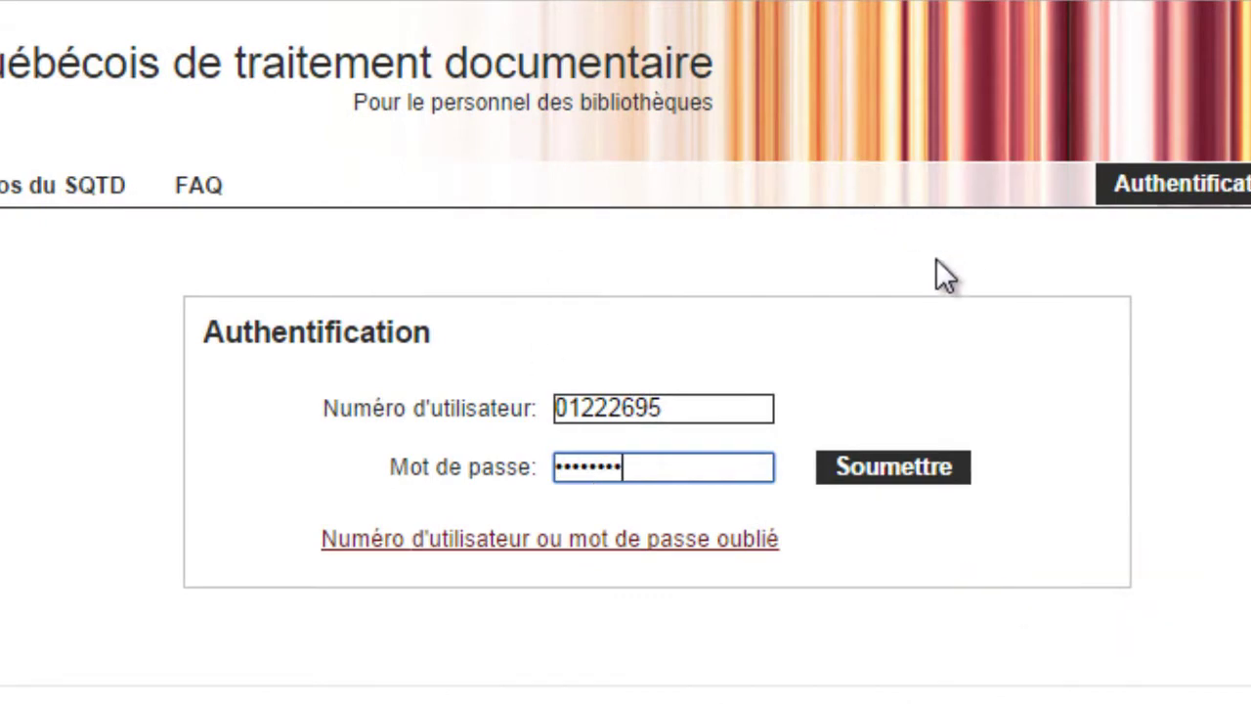
{"action": "left_click", "coordinate": [892, 467]}
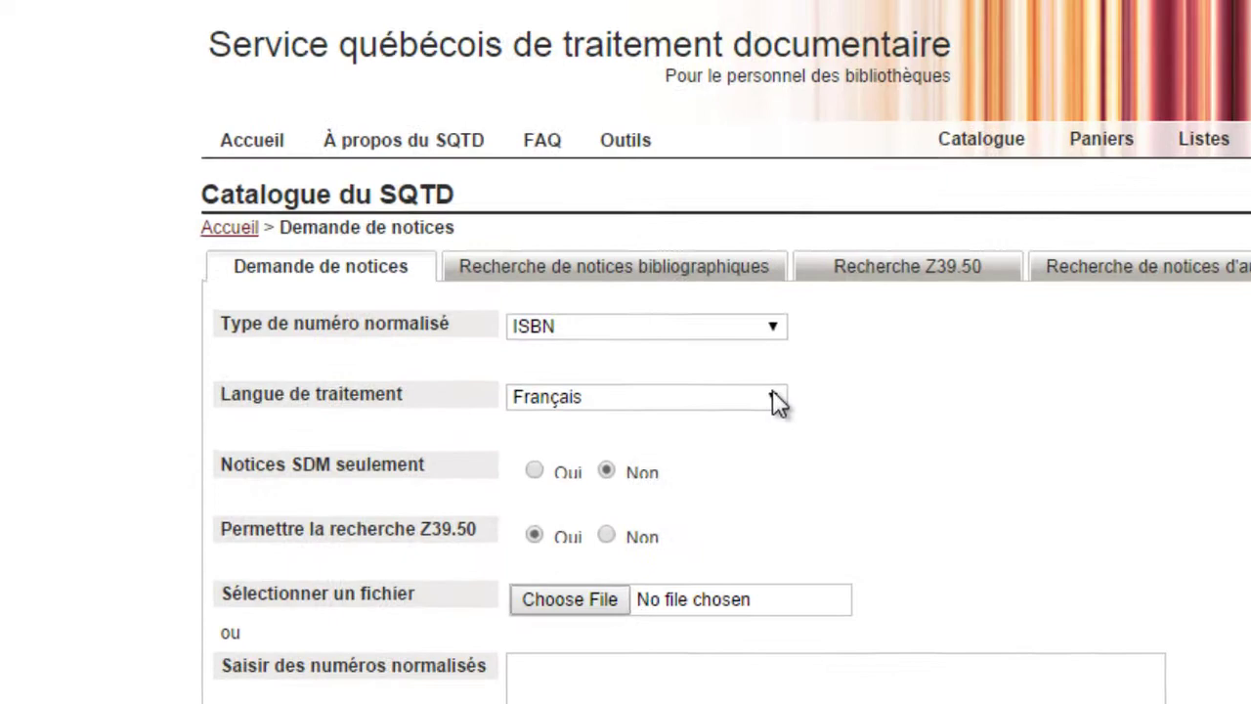
{"action": "left_click", "coordinate": [774, 399]}
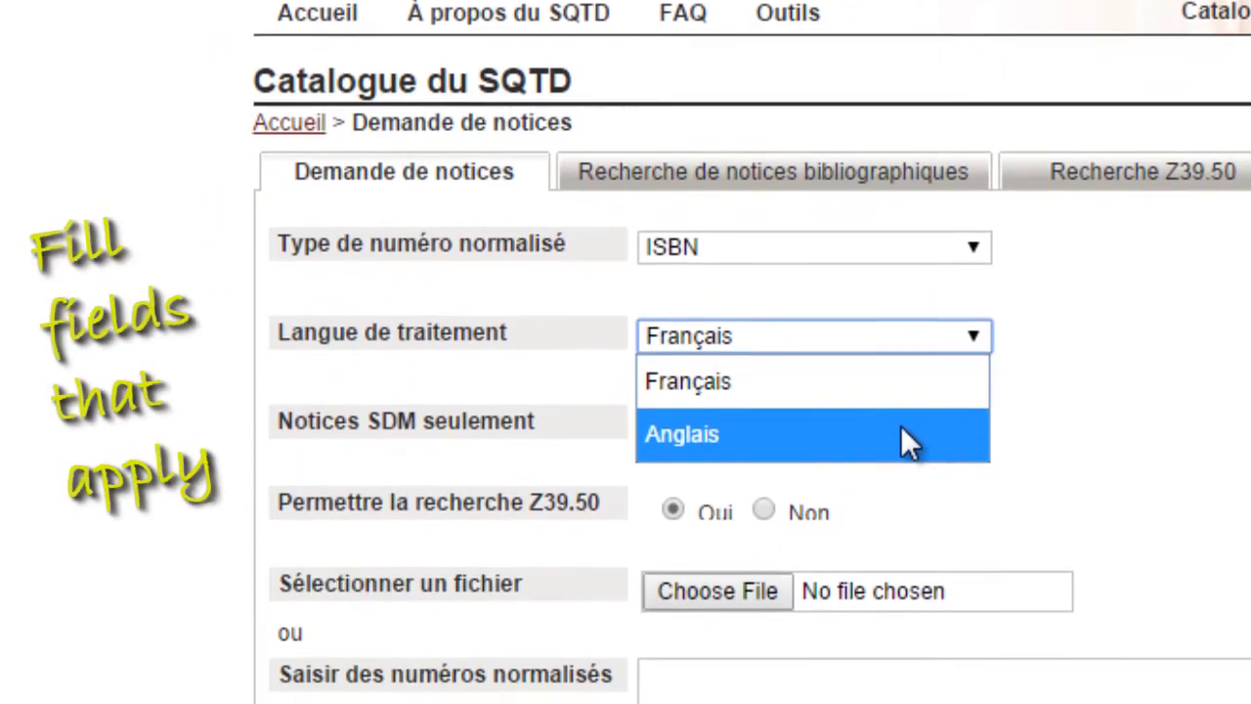
{"action": "left_click", "coordinate": [904, 576]}
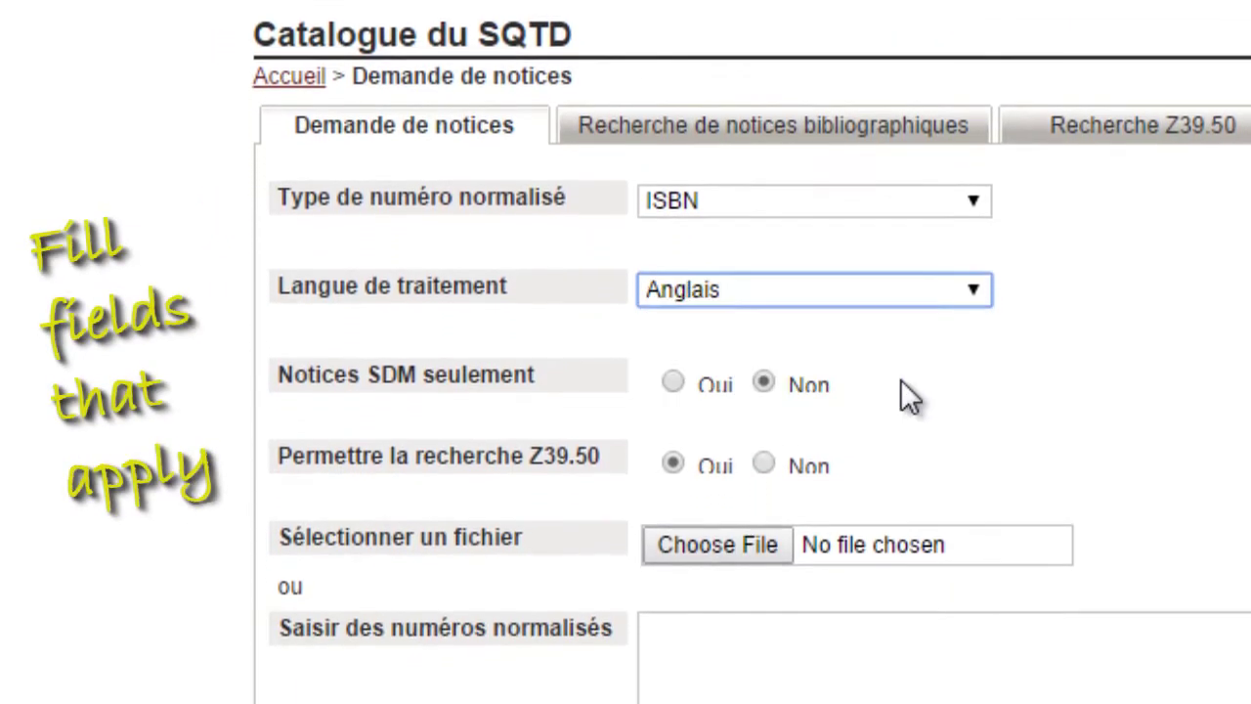
{"action": "left_click", "coordinate": [714, 652]}
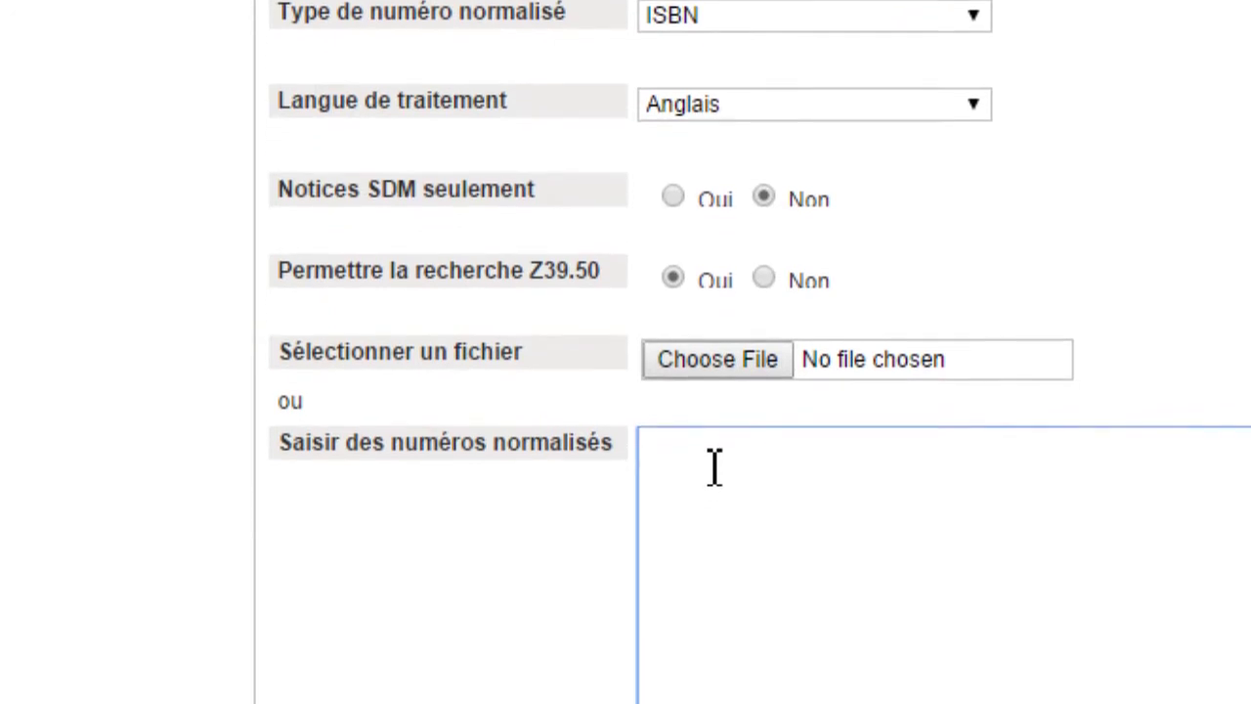
{"action": "type", "text": "978000"}
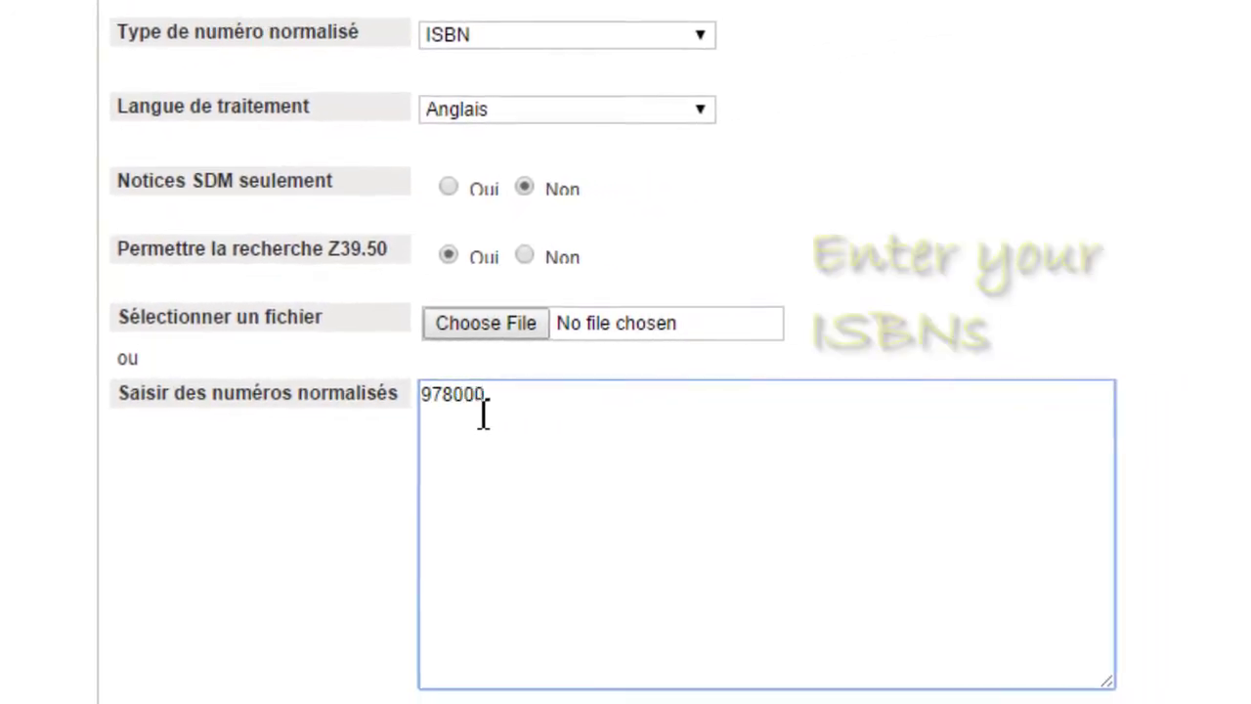
{"action": "type", "text": "7419500"}
{"action": "key", "text": "Return"}
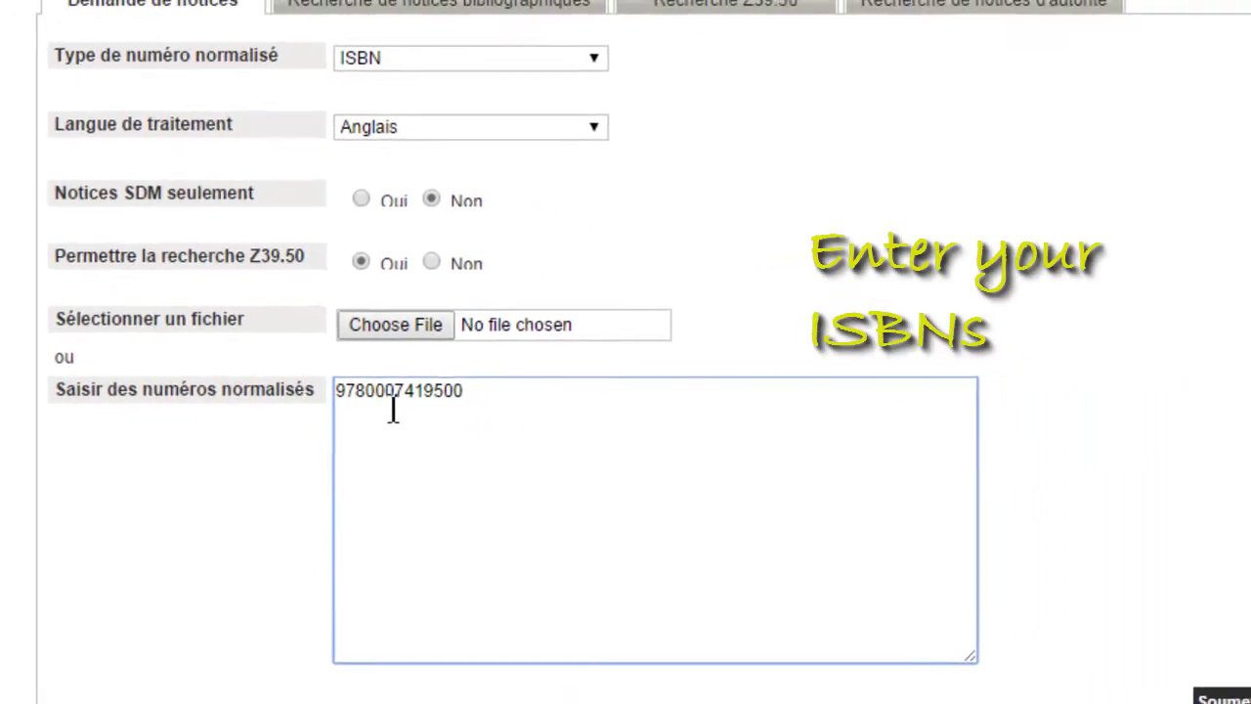
{"action": "type", "text": "9781402785313"}
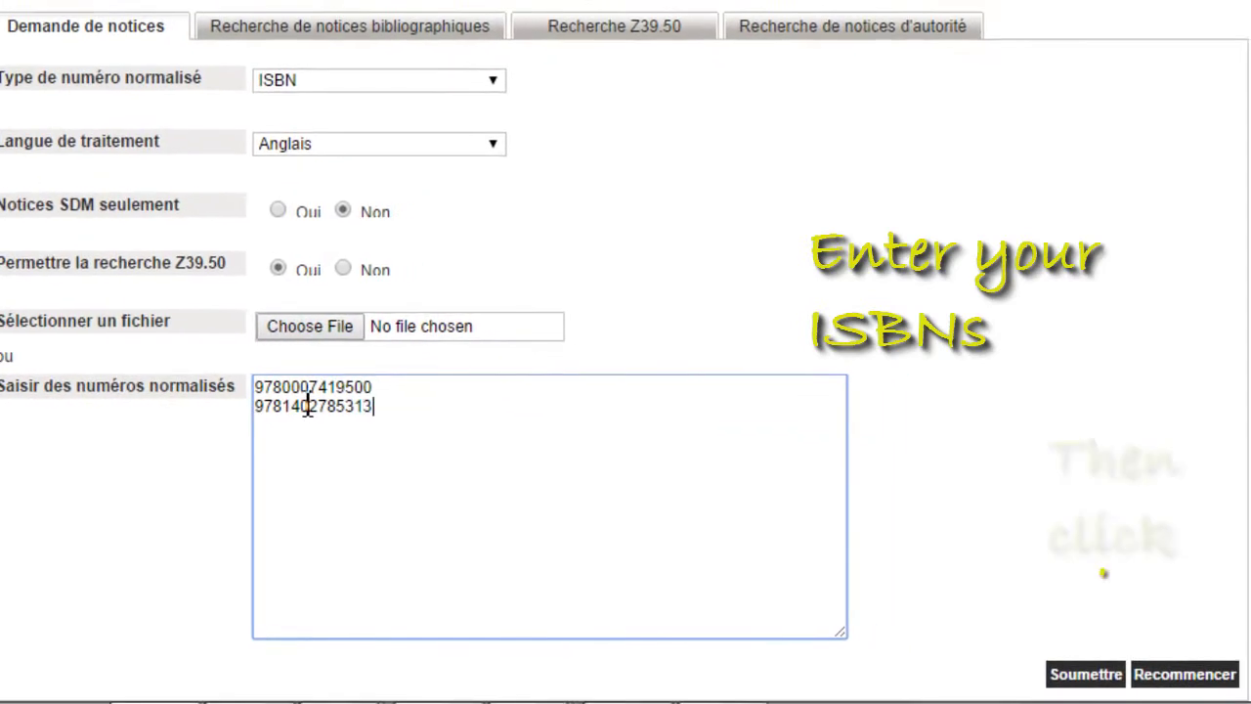
{"action": "key", "text": "Return"}
{"action": "type", "text": "978140278533"}
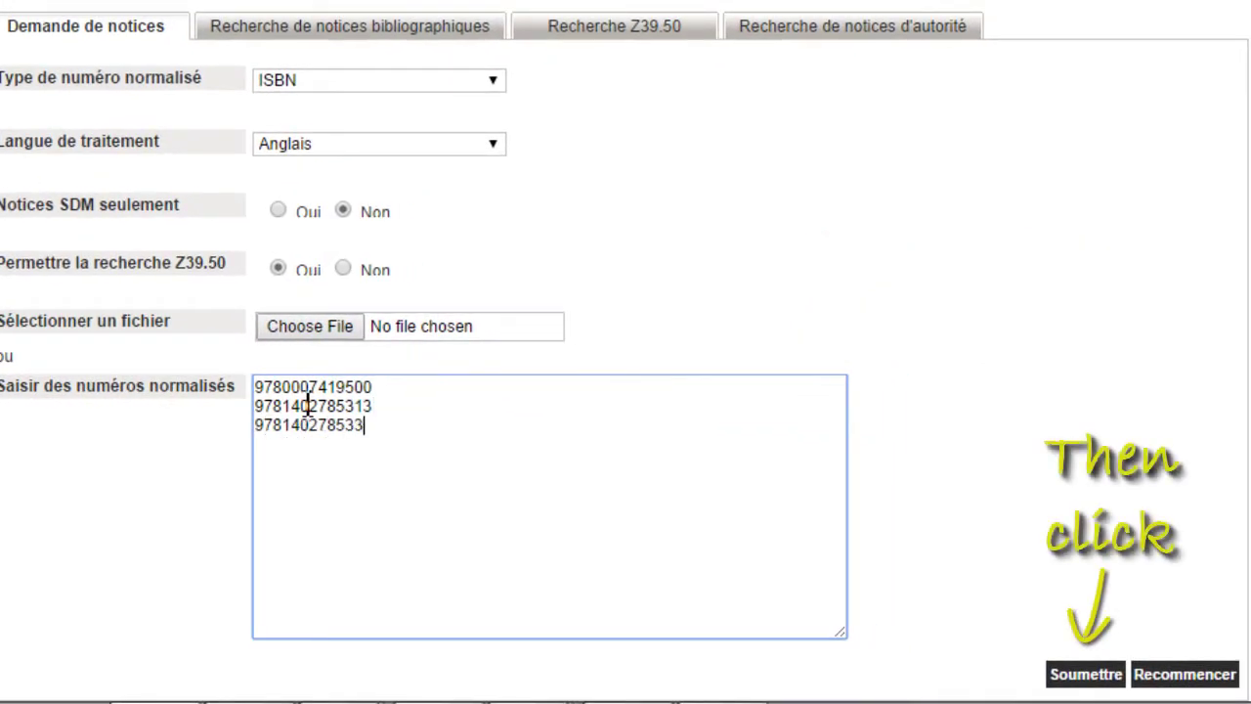
{"action": "type", "text": "7"}
{"action": "key", "text": "Return"}
{"action": "type", "text": "97800074195"}
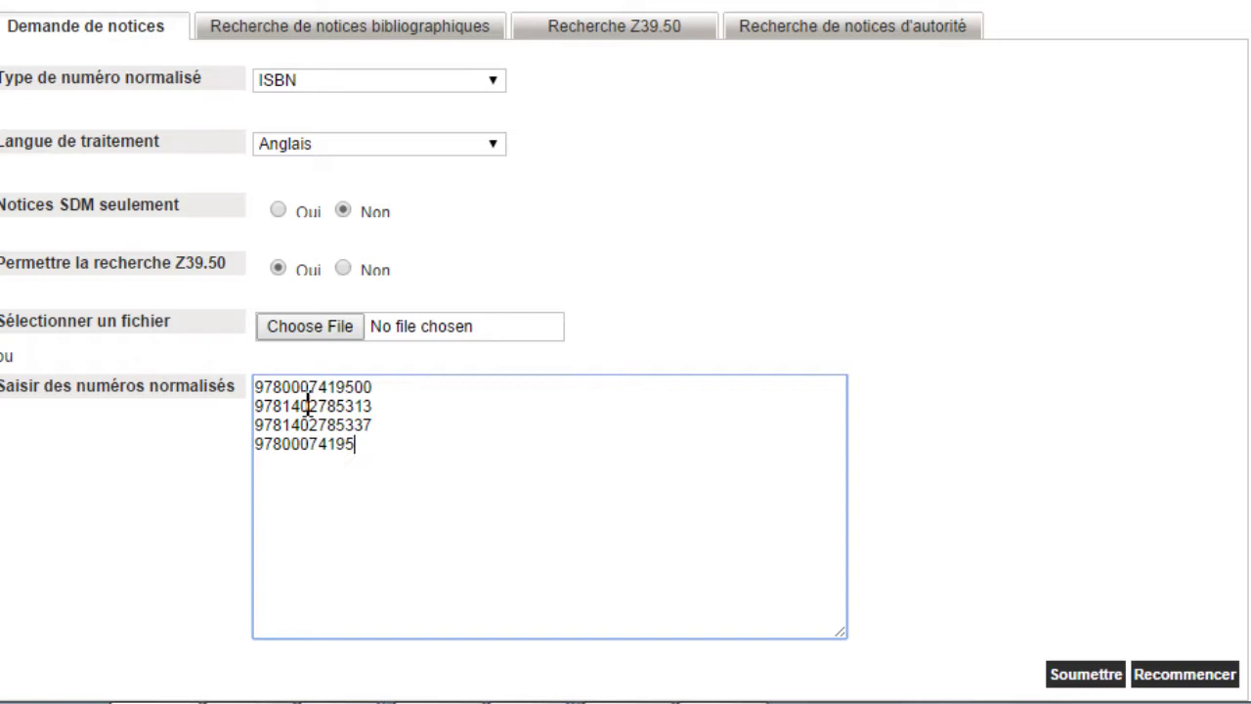
{"action": "type", "text": "7800075074"}
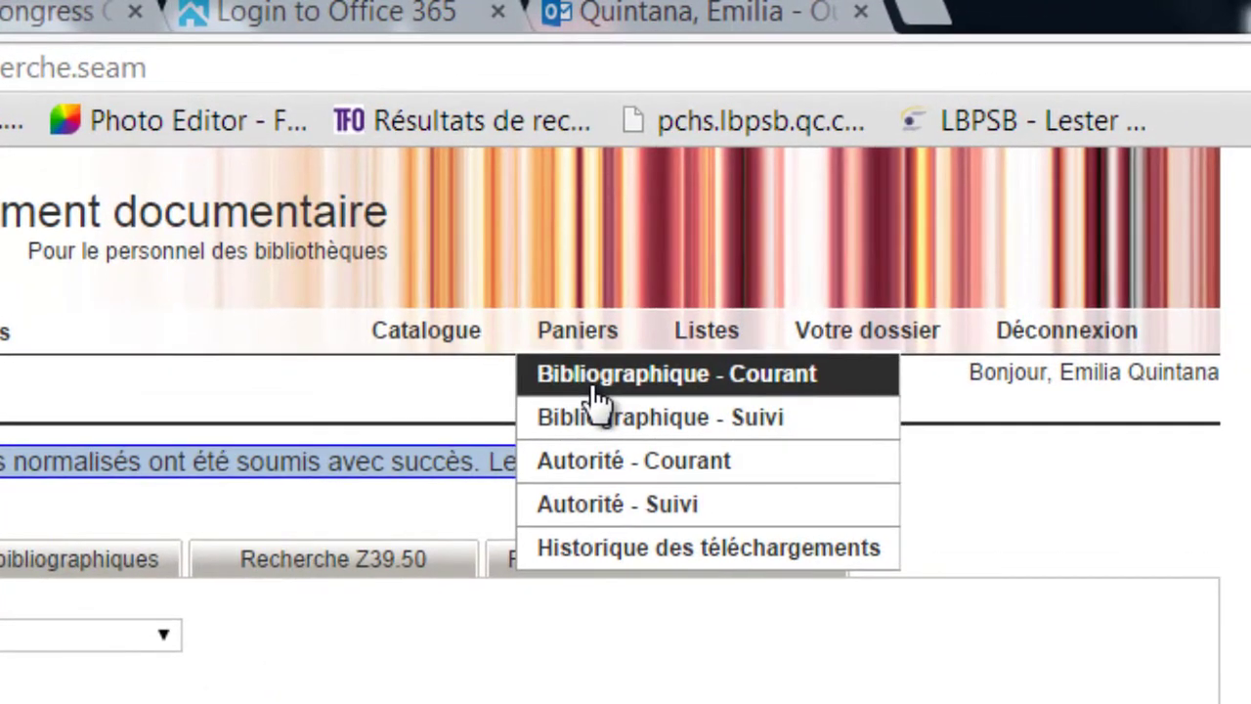
Open the Bibliographique - Courant cart and download its five records as a MARC file
{"action": "left_click", "coordinate": [594, 396]}
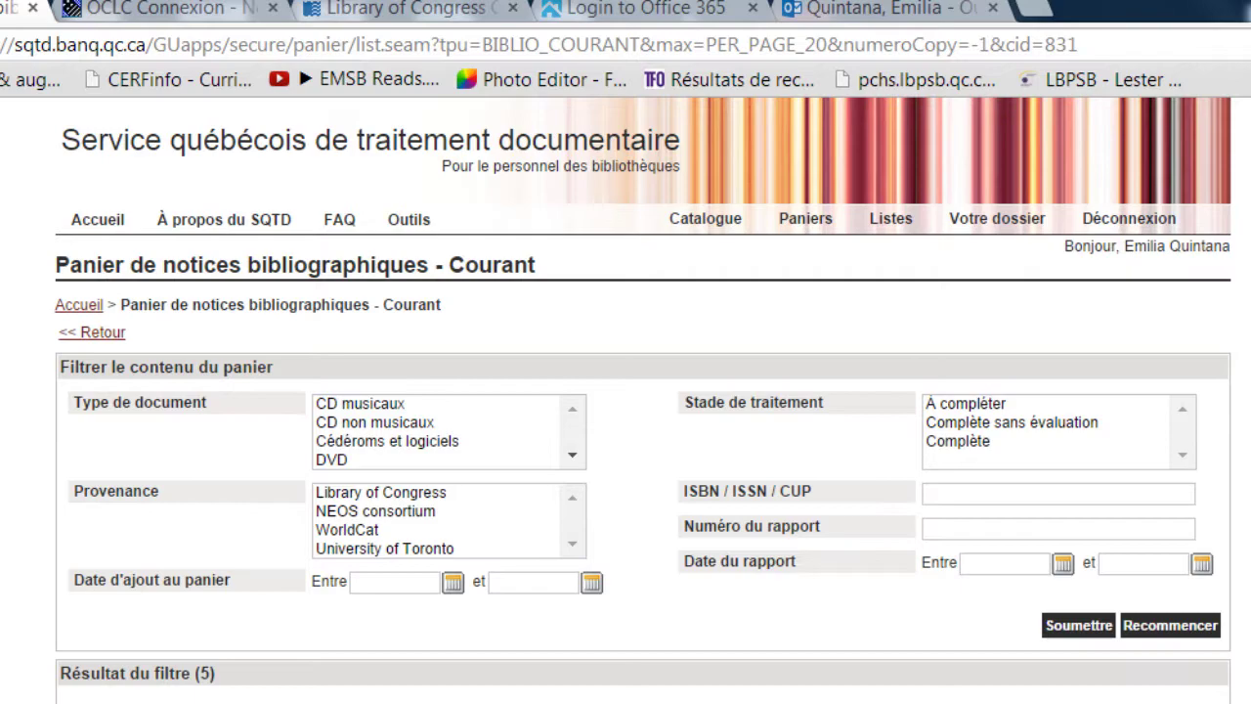
{"action": "scroll", "coordinate": [642, 399], "scroll_direction": "down", "scroll_amount": 5}
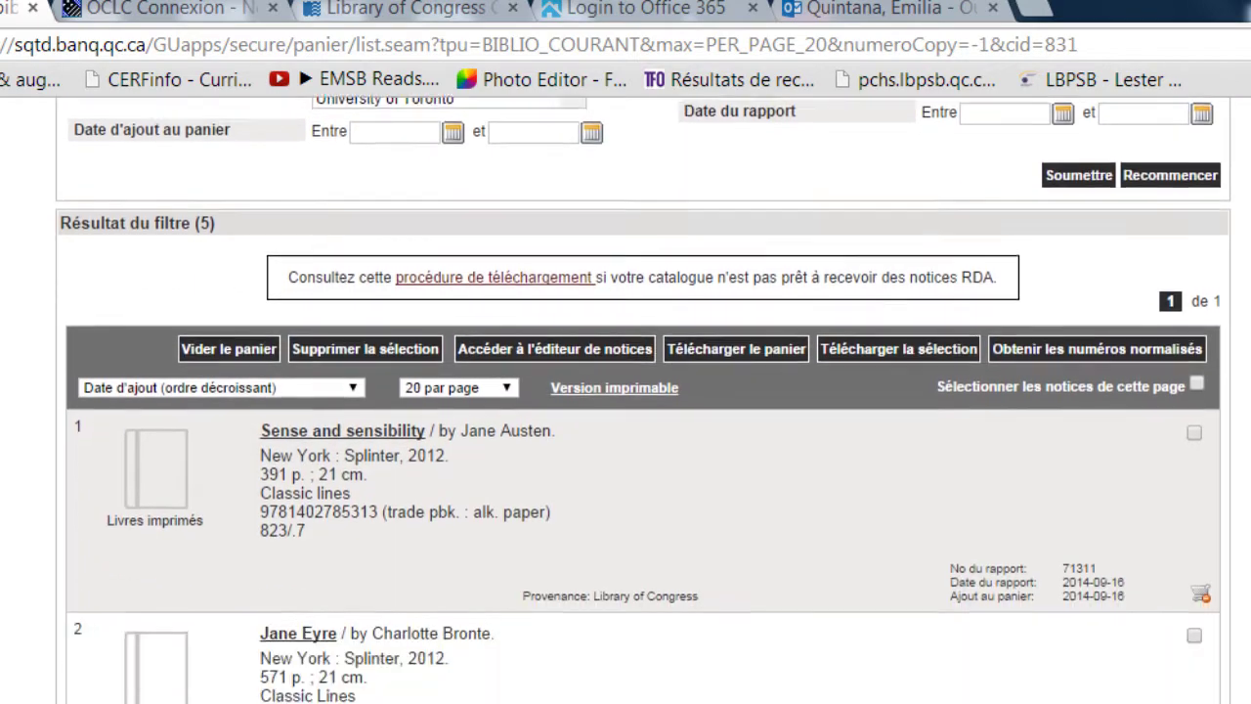
{"action": "scroll", "coordinate": [642, 398], "scroll_direction": "down", "scroll_amount": 1}
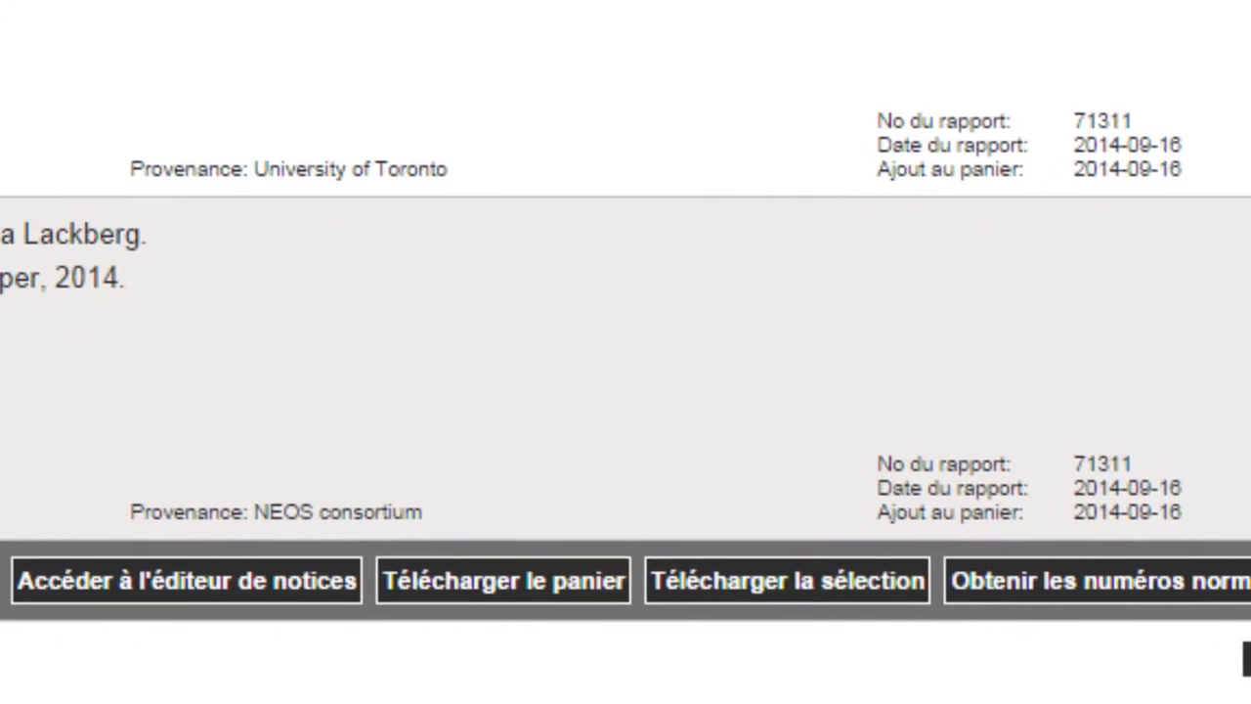
{"action": "left_click", "coordinate": [430, 582]}
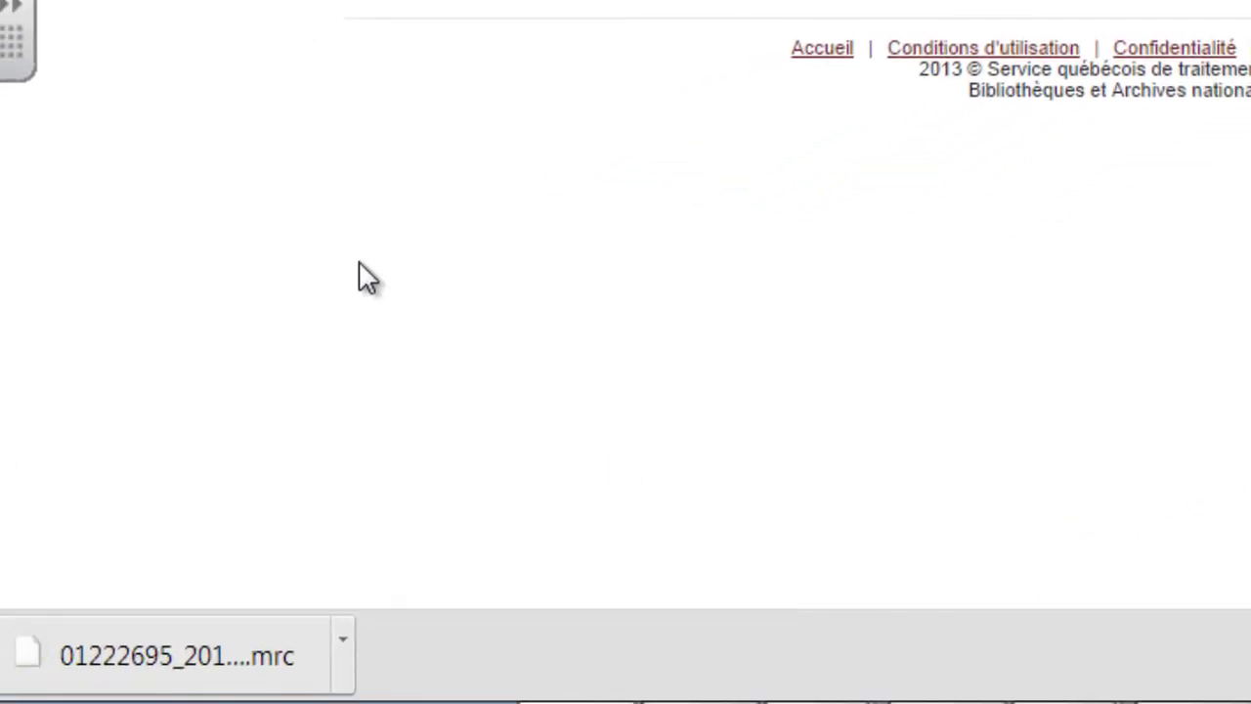
Locate the downloaded MRC file in Downloads and start renaming it to the Engfic name
{"action": "left_click", "coordinate": [342, 645]}
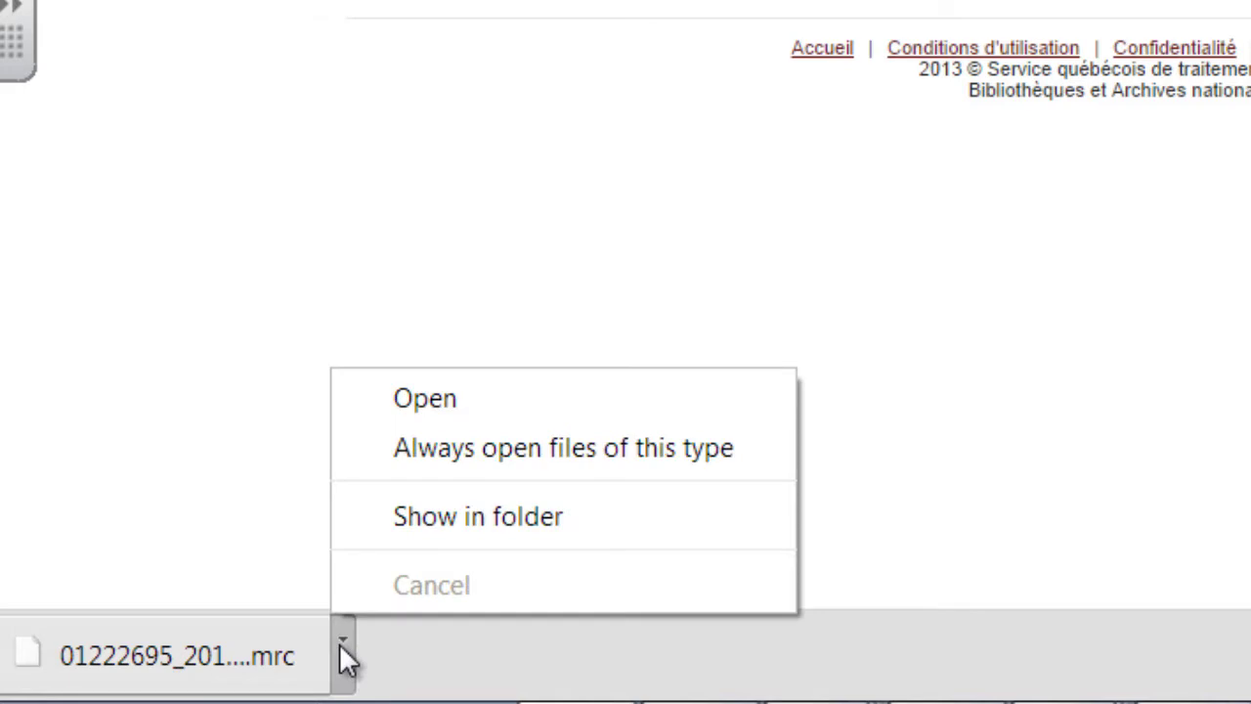
{"action": "left_click", "coordinate": [391, 542]}
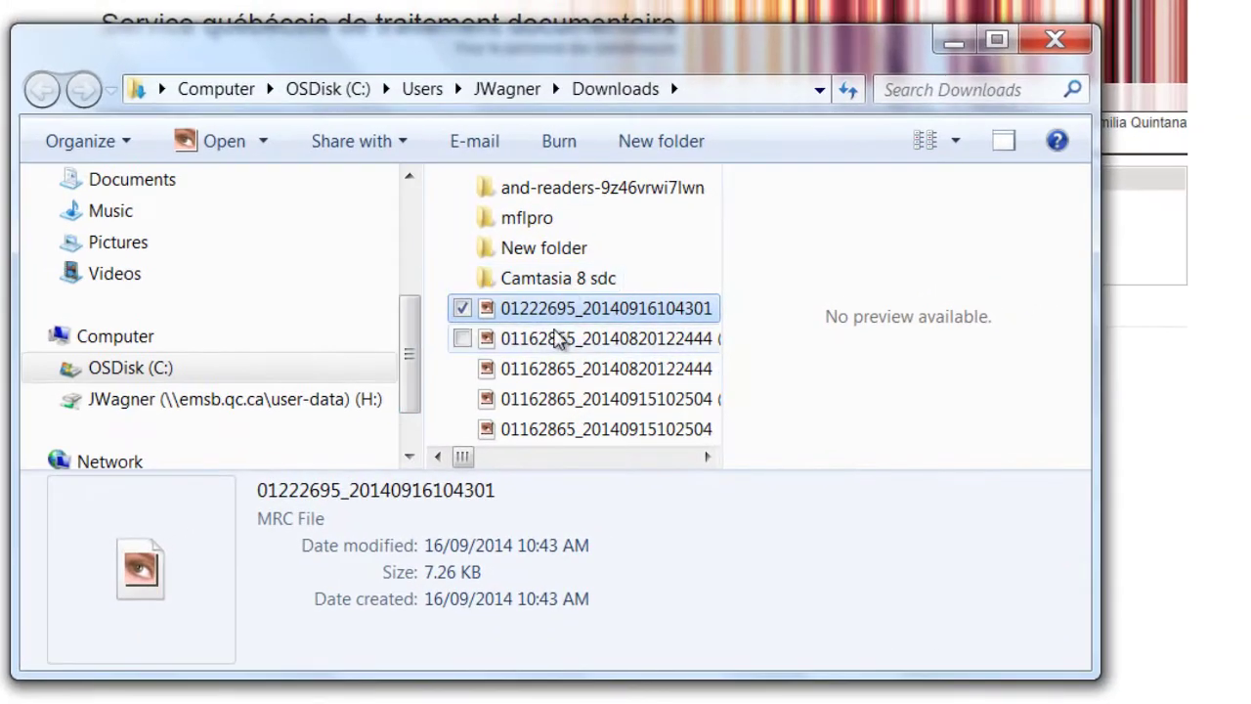
{"action": "right_click", "coordinate": [562, 315]}
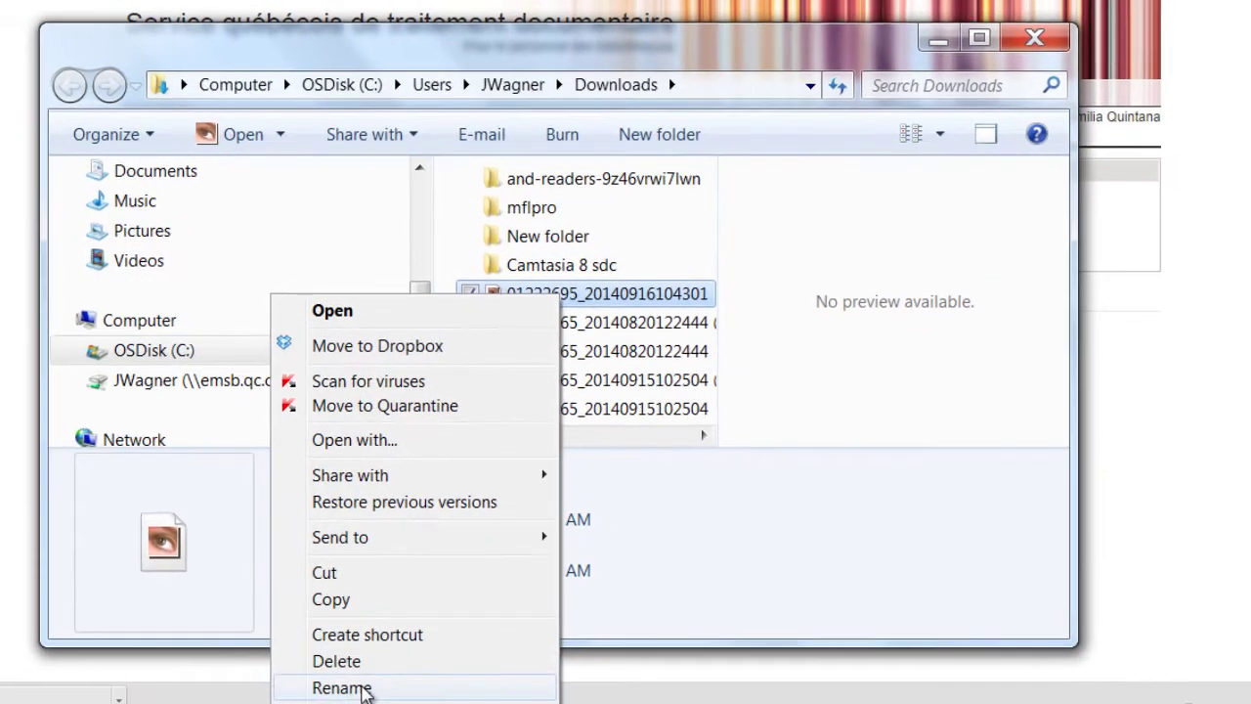
{"action": "left_click", "coordinate": [342, 688]}
{"action": "type", "text": "R"}
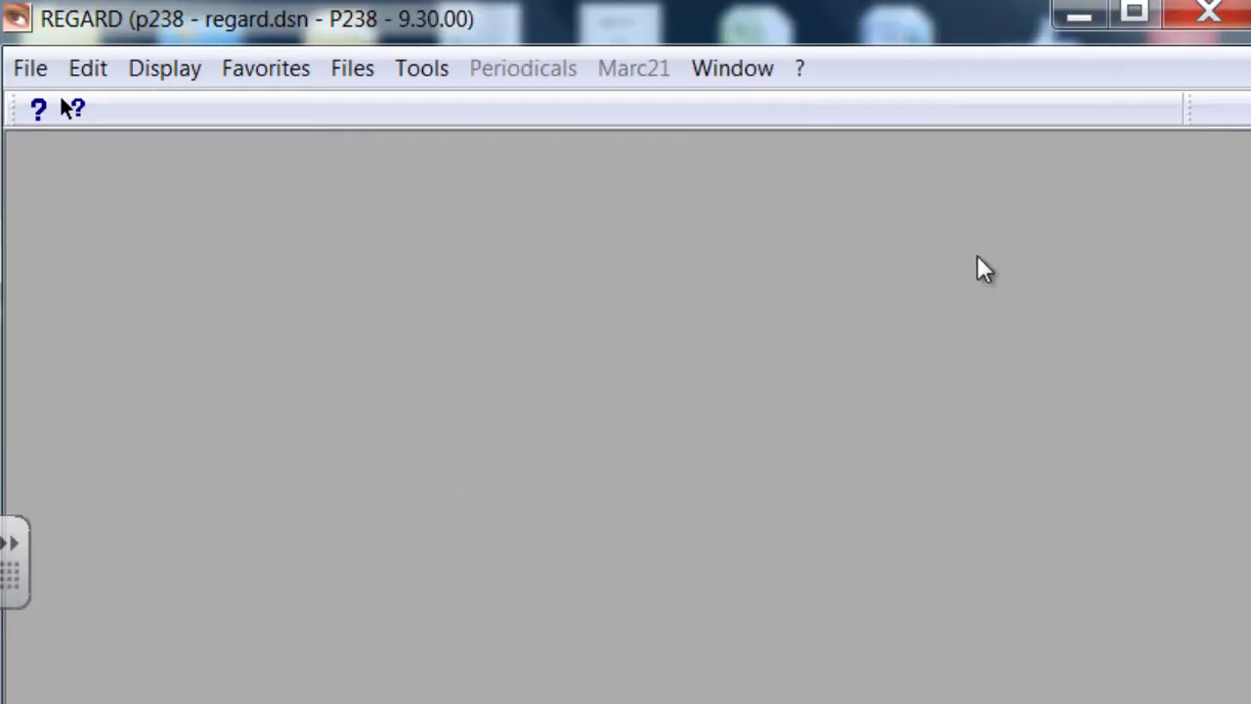
Set up a batch update of the EMSB Book Database with Engfic16092014am.mrc as the entry file
{"action": "left_click", "coordinate": [1121, 19]}
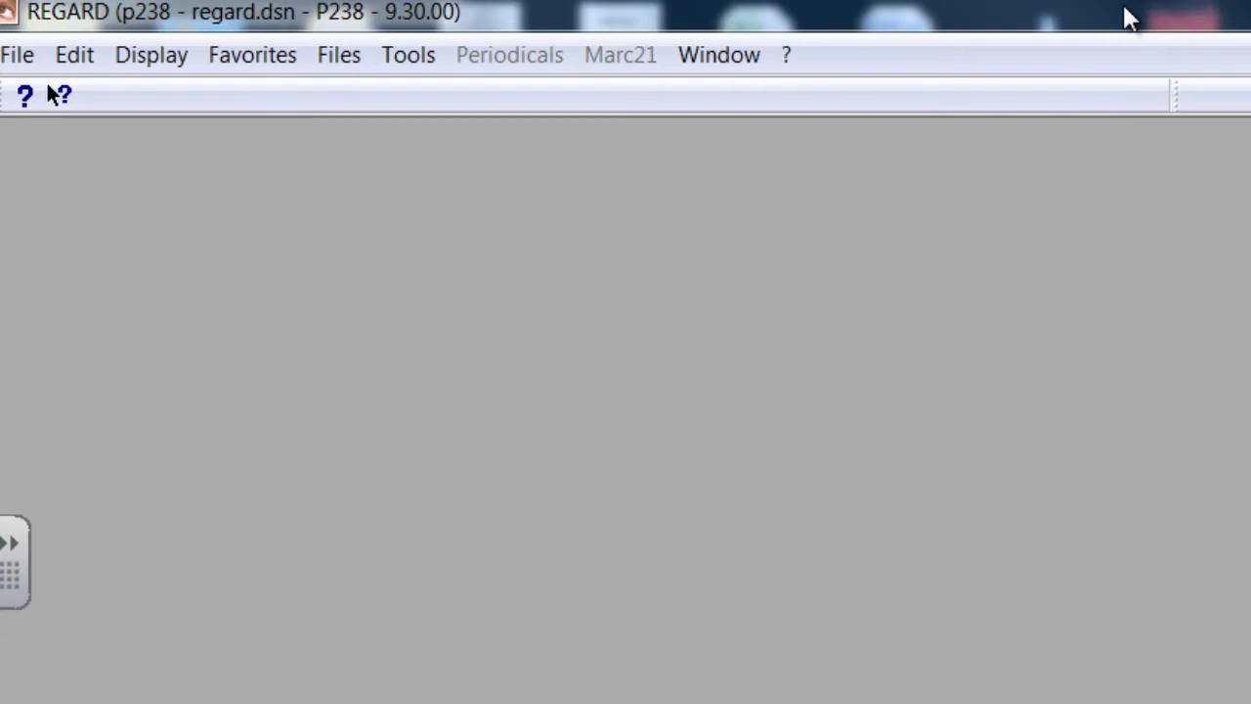
{"action": "left_click", "coordinate": [17, 59]}
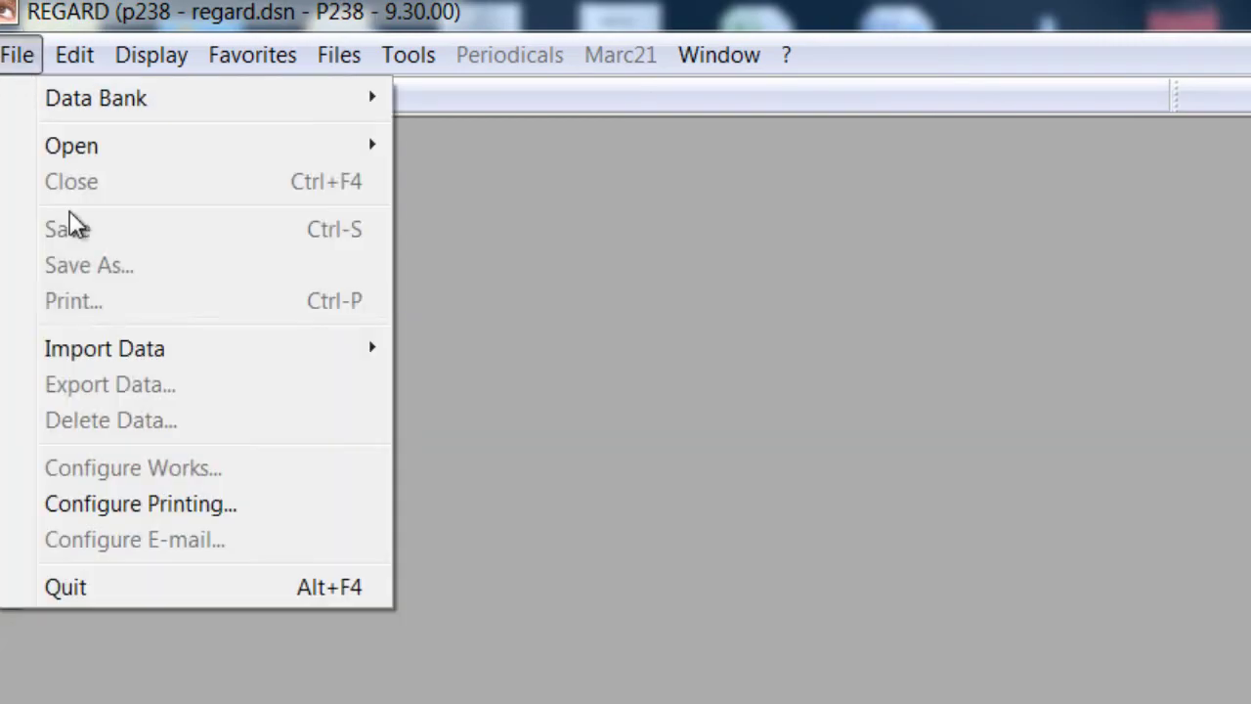
{"action": "mouse_move", "coordinate": [97, 359]}
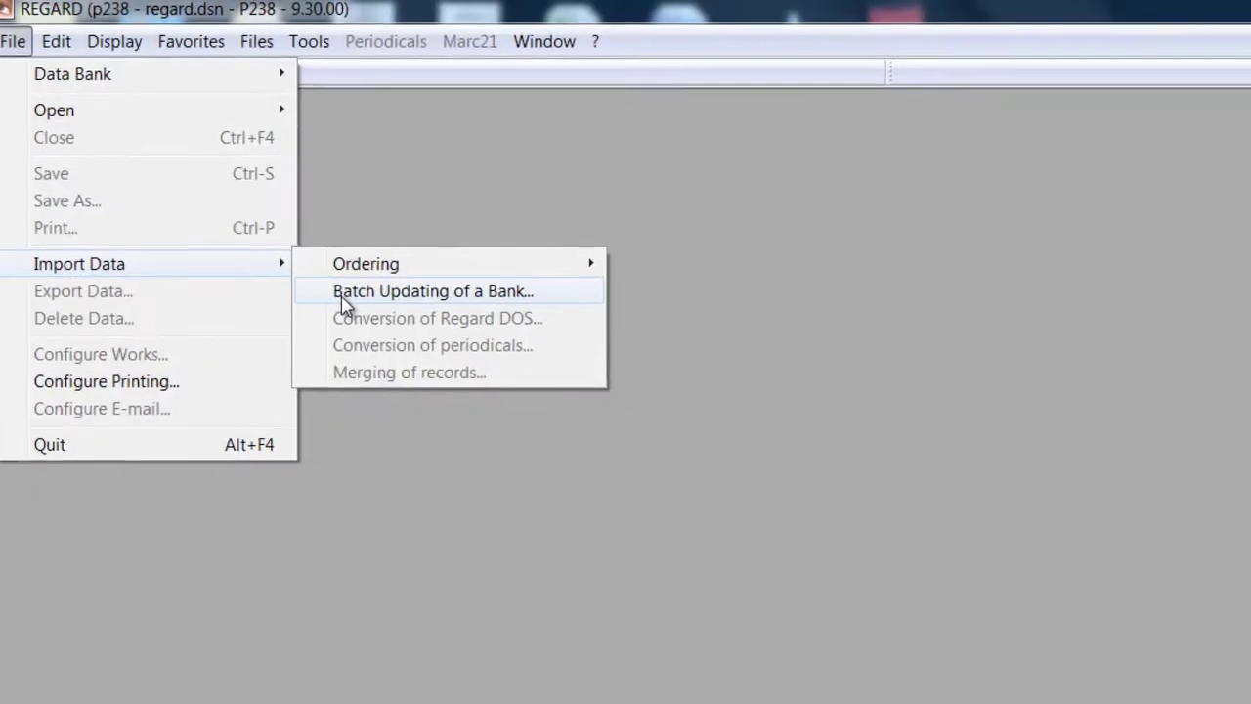
{"action": "left_click", "coordinate": [459, 386]}
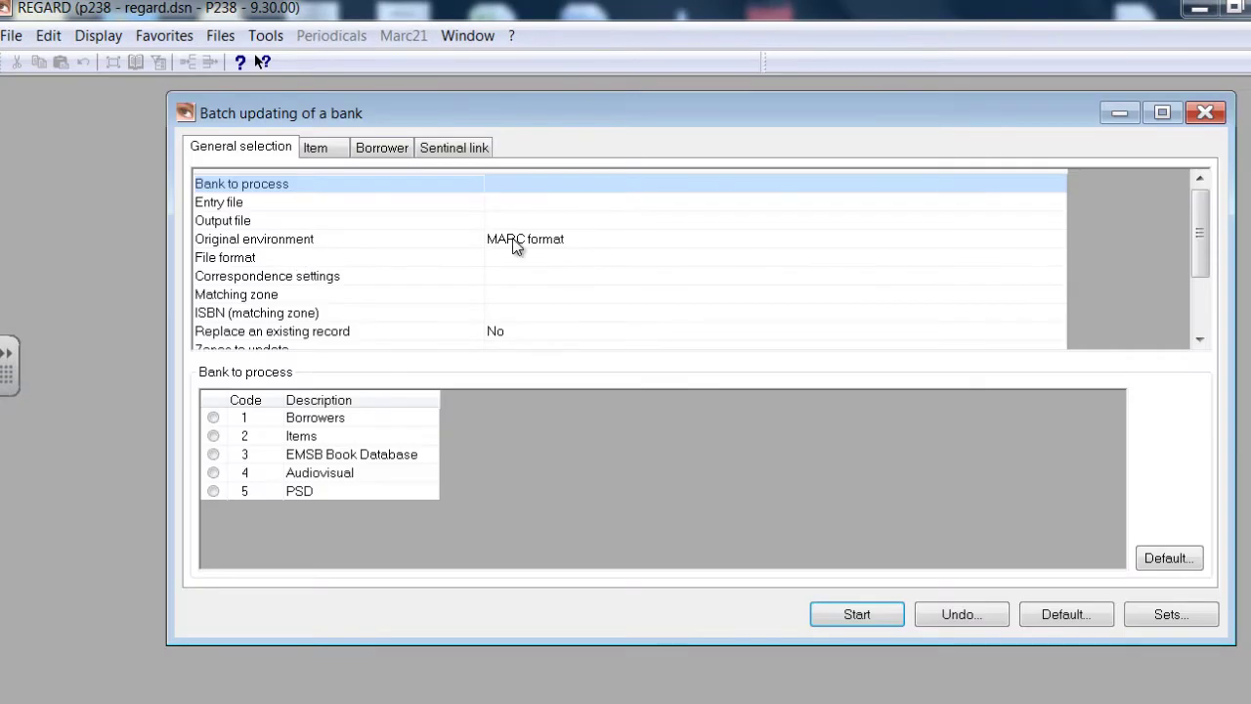
{"action": "left_click", "coordinate": [1161, 113]}
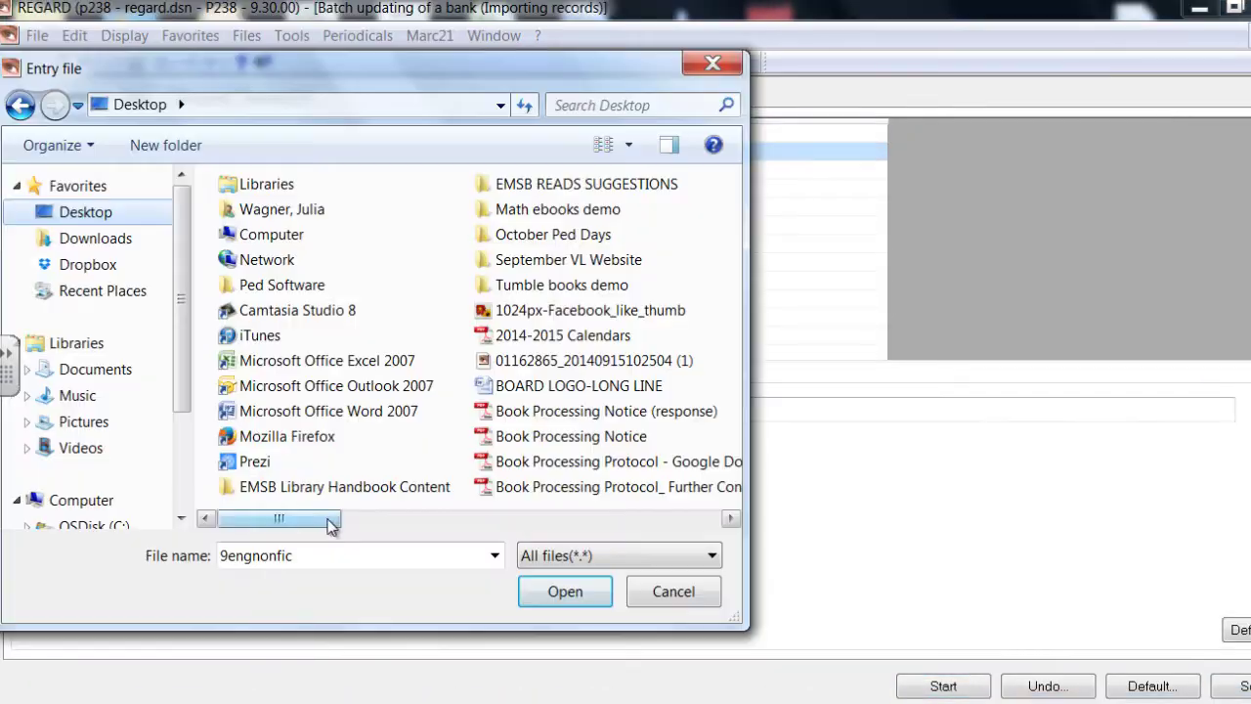
{"action": "left_click_drag", "start_coordinate": [330, 522], "coordinate": [540, 535]}
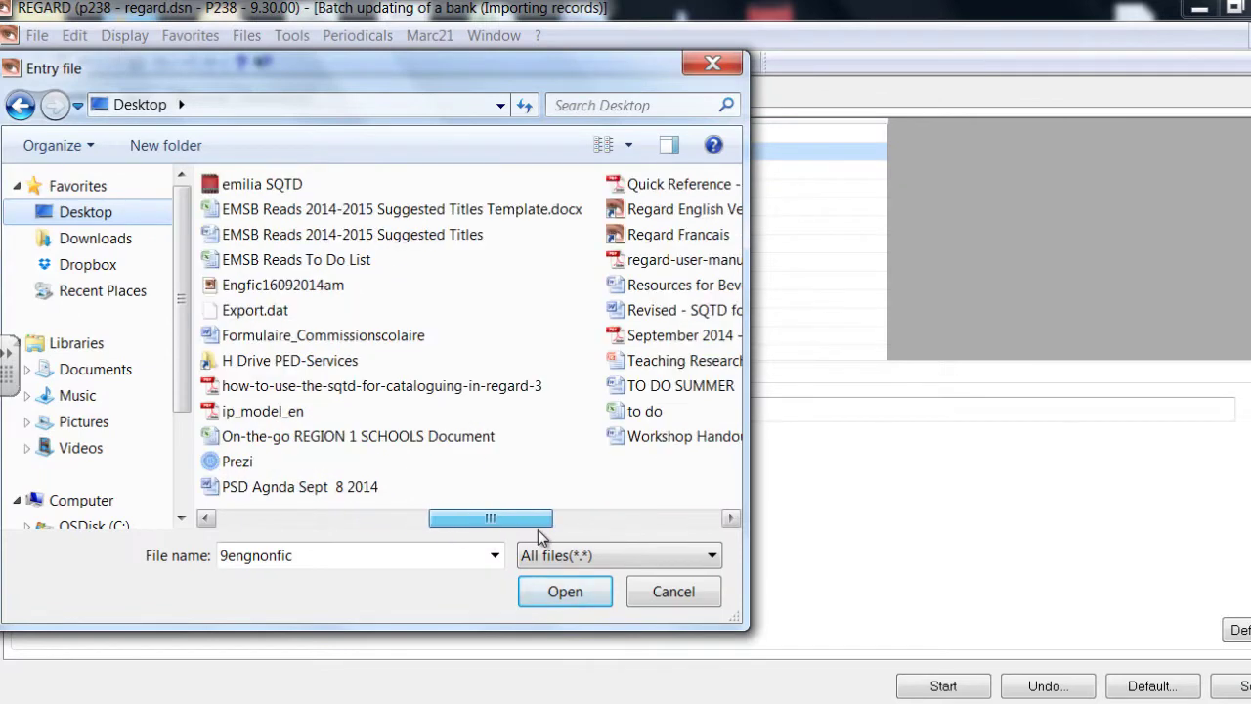
{"action": "double_click", "coordinate": [257, 290]}
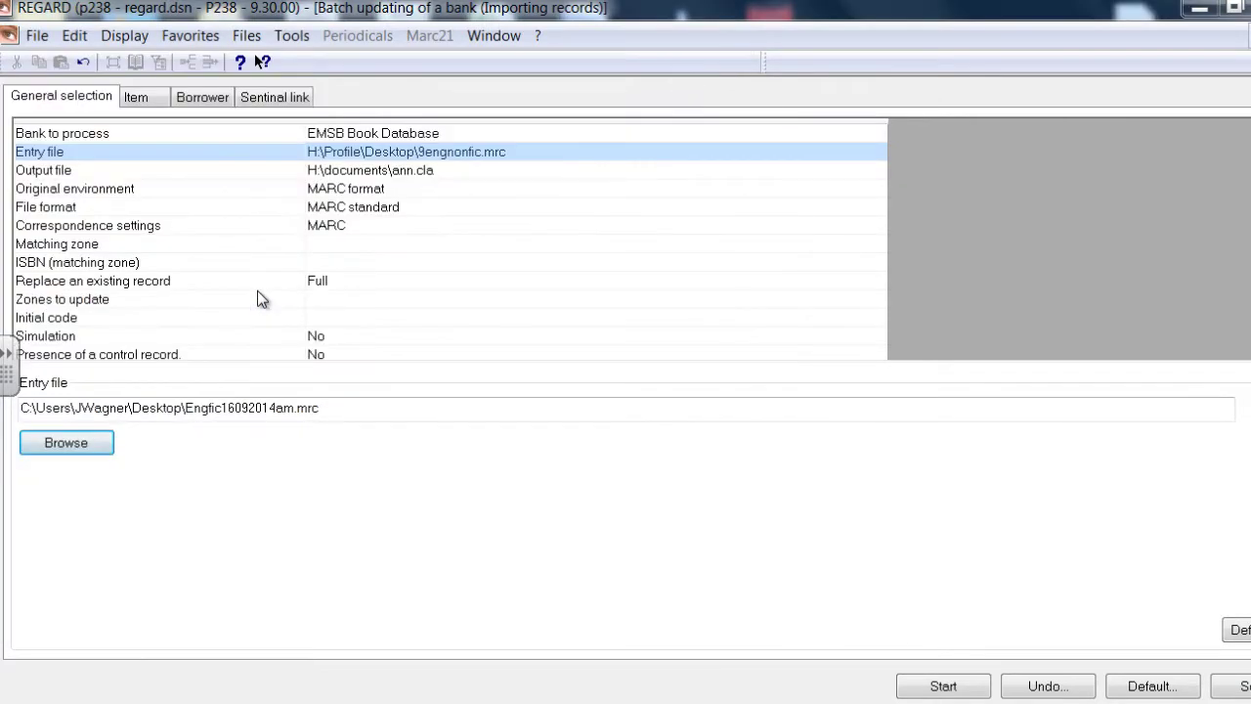
{"action": "left_click", "coordinate": [953, 687]}
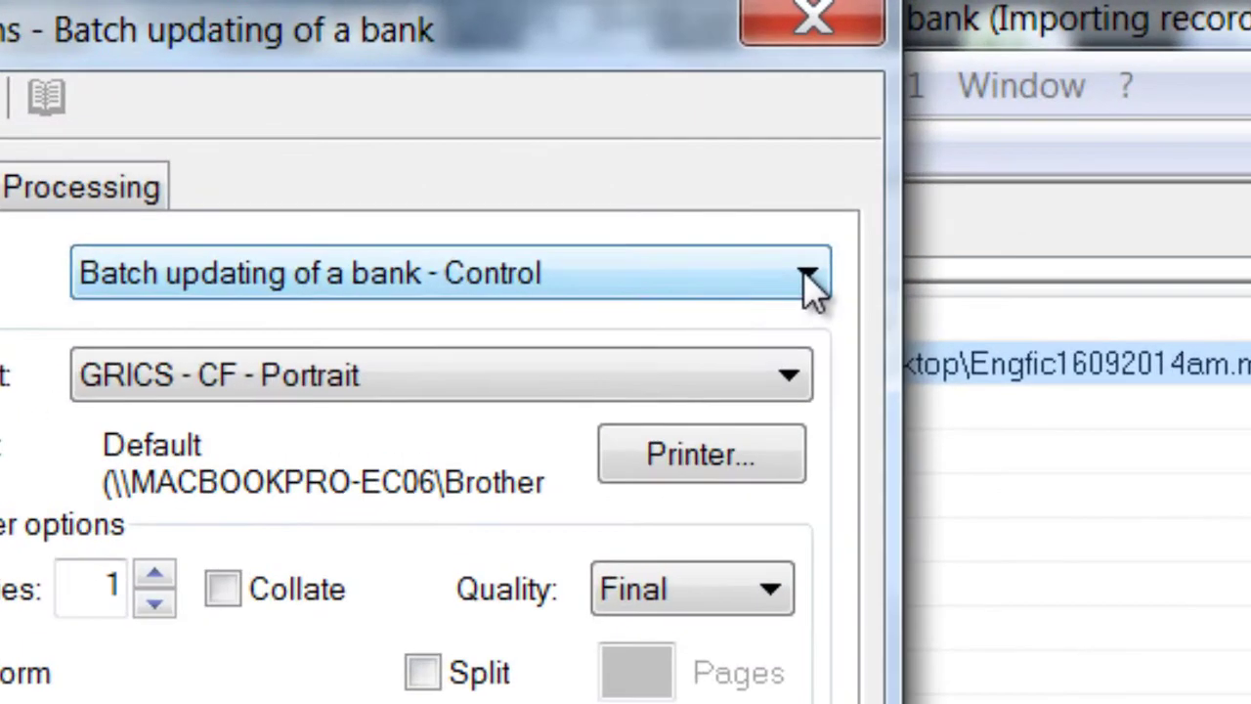
Run the import with the Batch updating of a bank report, then close the report and summary windows
{"action": "left_click", "coordinate": [719, 187]}
{"action": "left_click", "coordinate": [767, 359]}
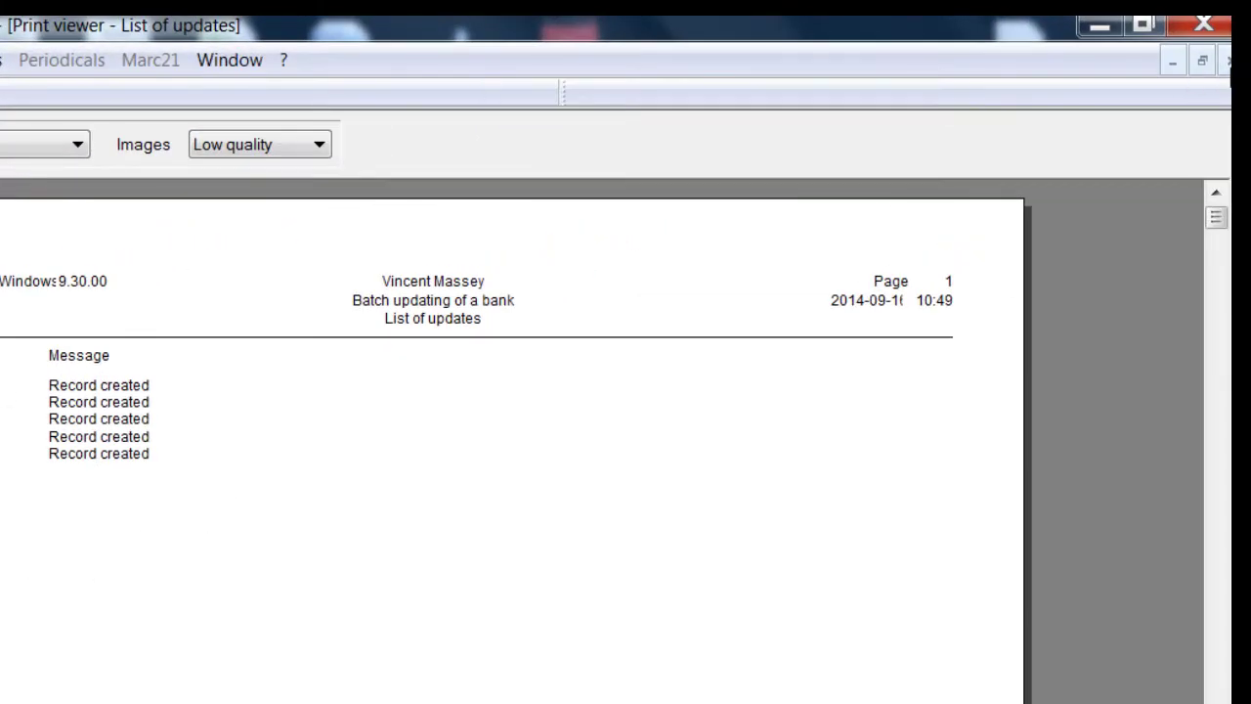
{"action": "left_click", "coordinate": [1226, 66]}
{"action": "left_click", "coordinate": [1227, 67]}
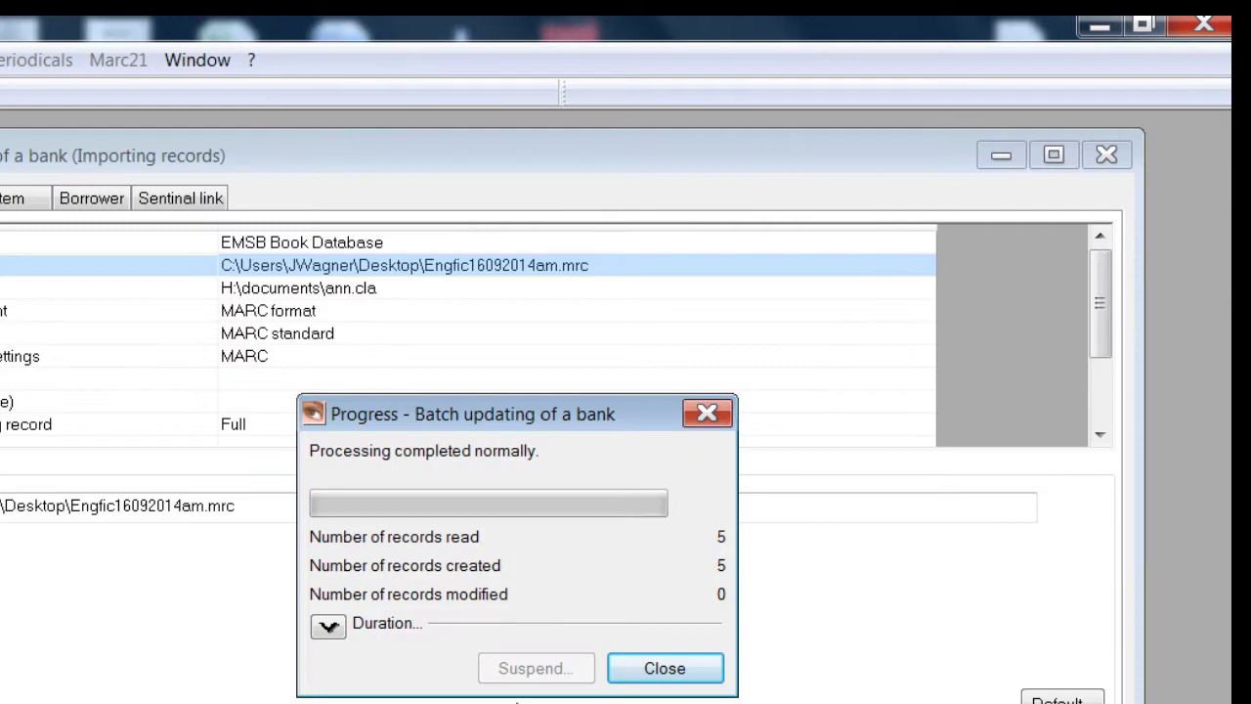
{"action": "left_click", "coordinate": [639, 674]}
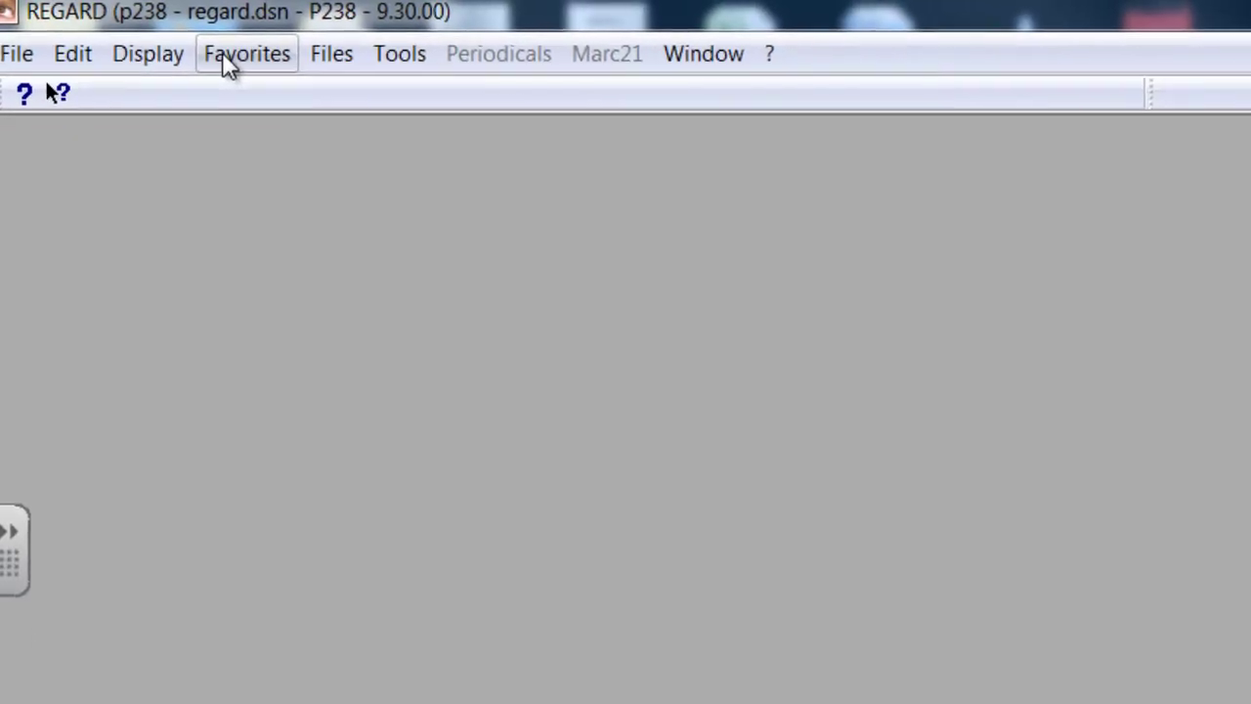
Open the EMSB Book Database catalogue from Favorites and search by ISBN for Buried angels
{"action": "left_click", "coordinate": [234, 56]}
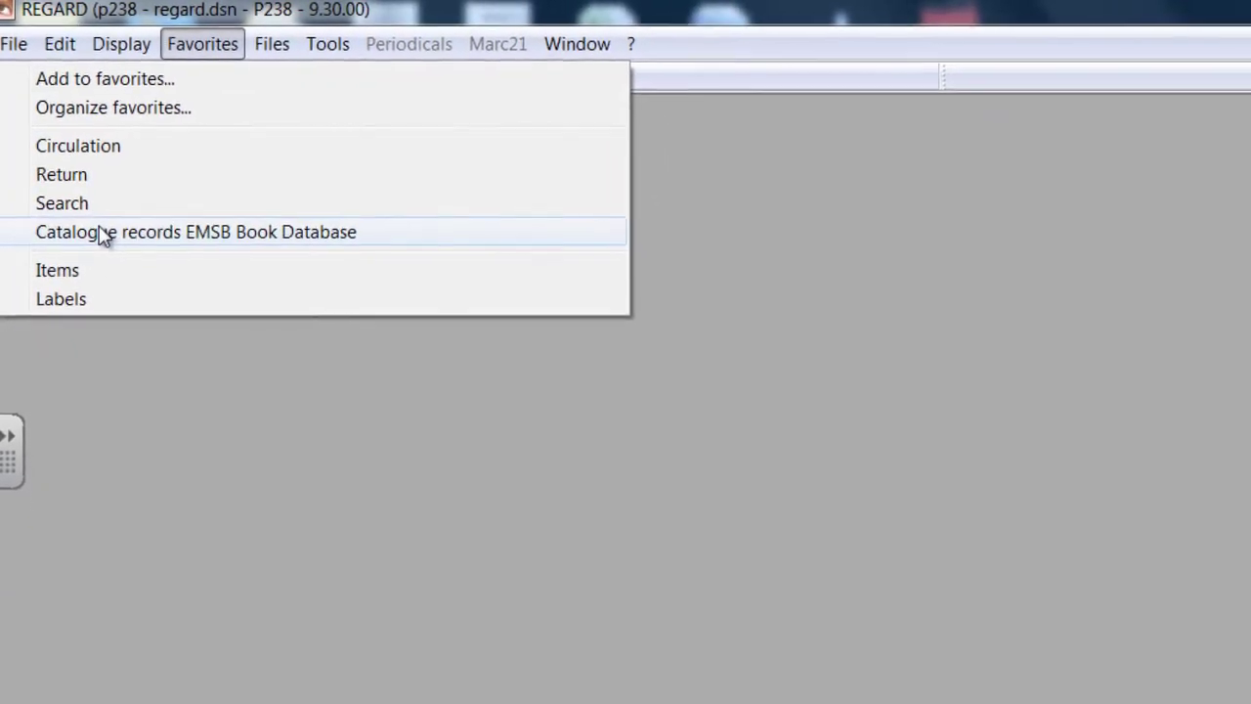
{"action": "left_click", "coordinate": [108, 244]}
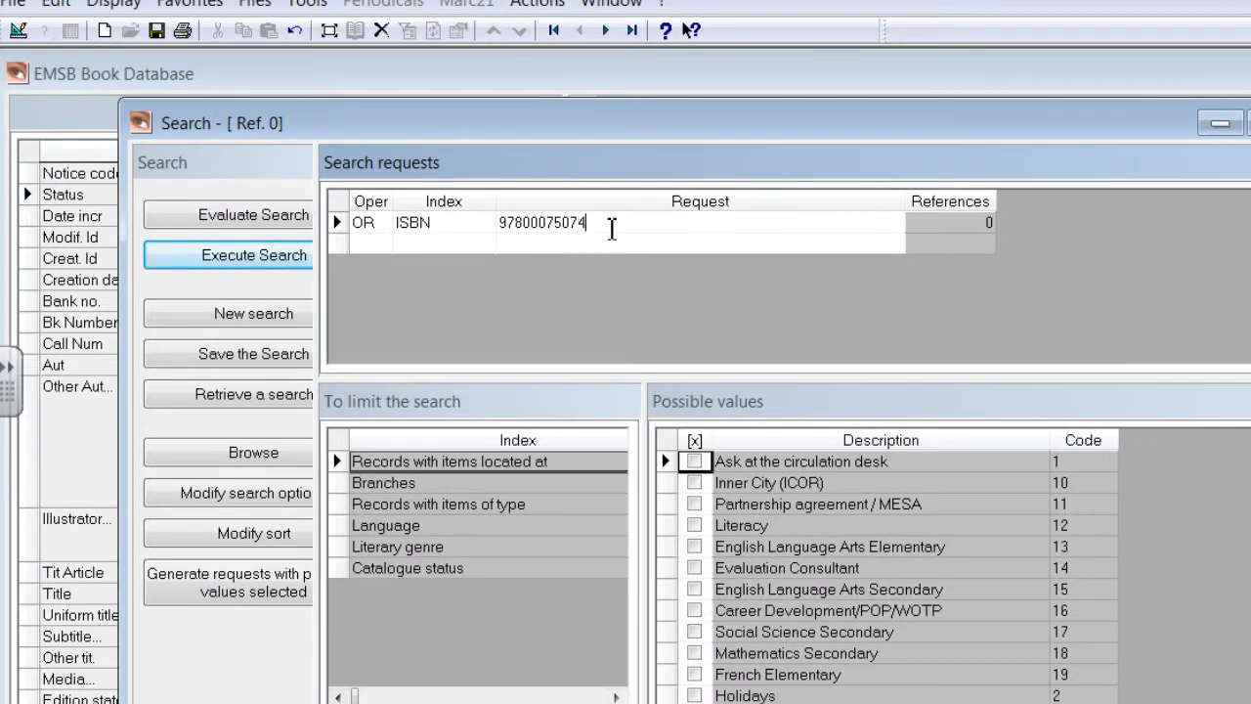
{"action": "left_click", "coordinate": [298, 255]}
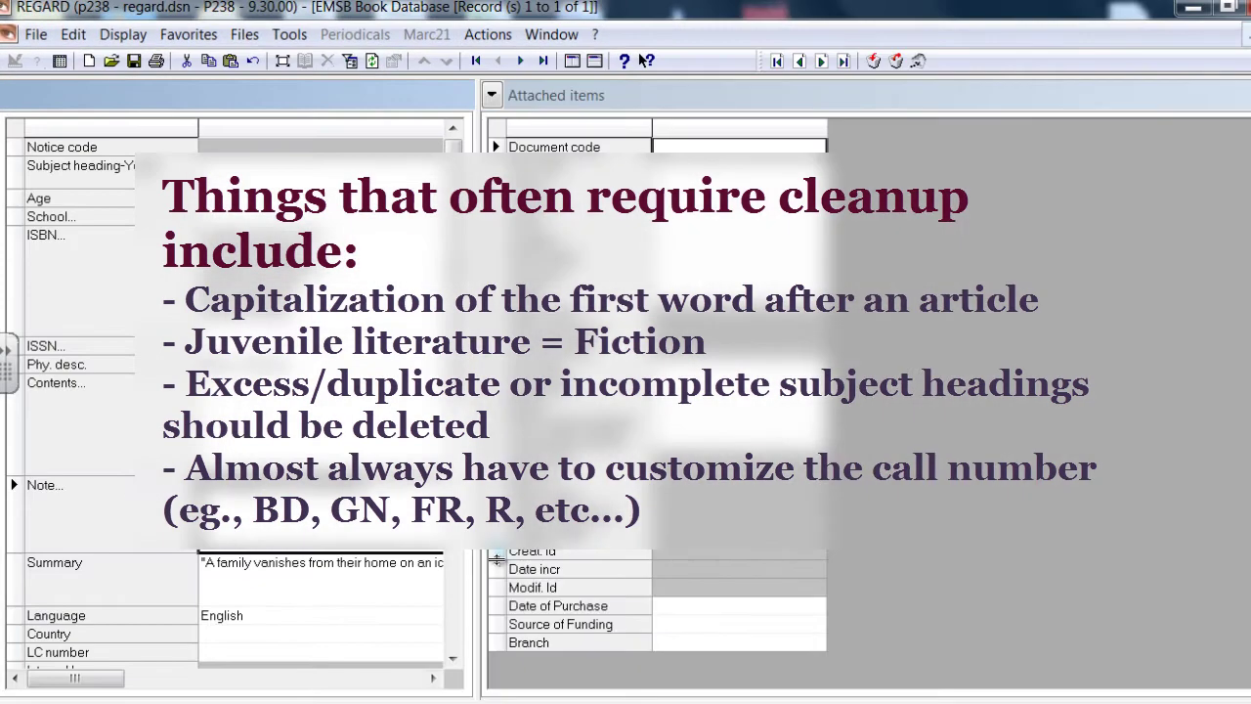
{"action": "key", "text": "Tab"}
{"action": "key", "text": "Tab"}
{"action": "key", "text": "Tab"}
{"action": "key", "text": "Tab"}
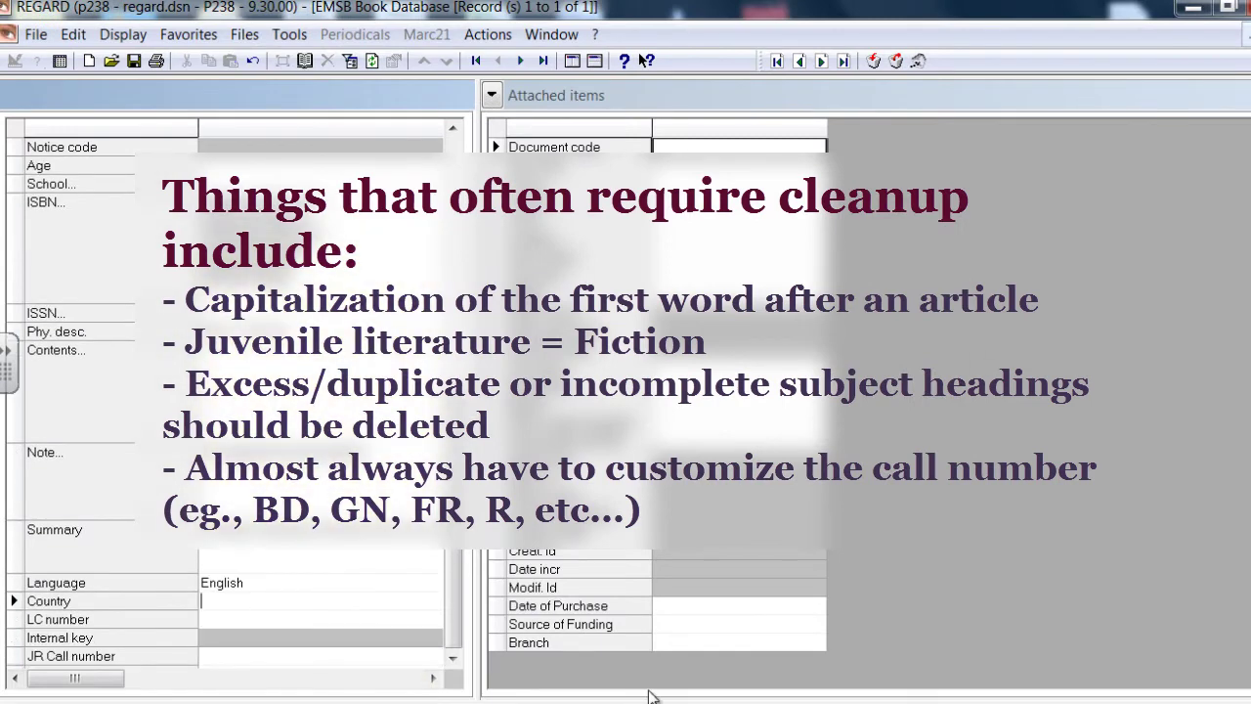
{"action": "key", "text": "ctrl+Home"}
{"action": "key", "text": "F4"}
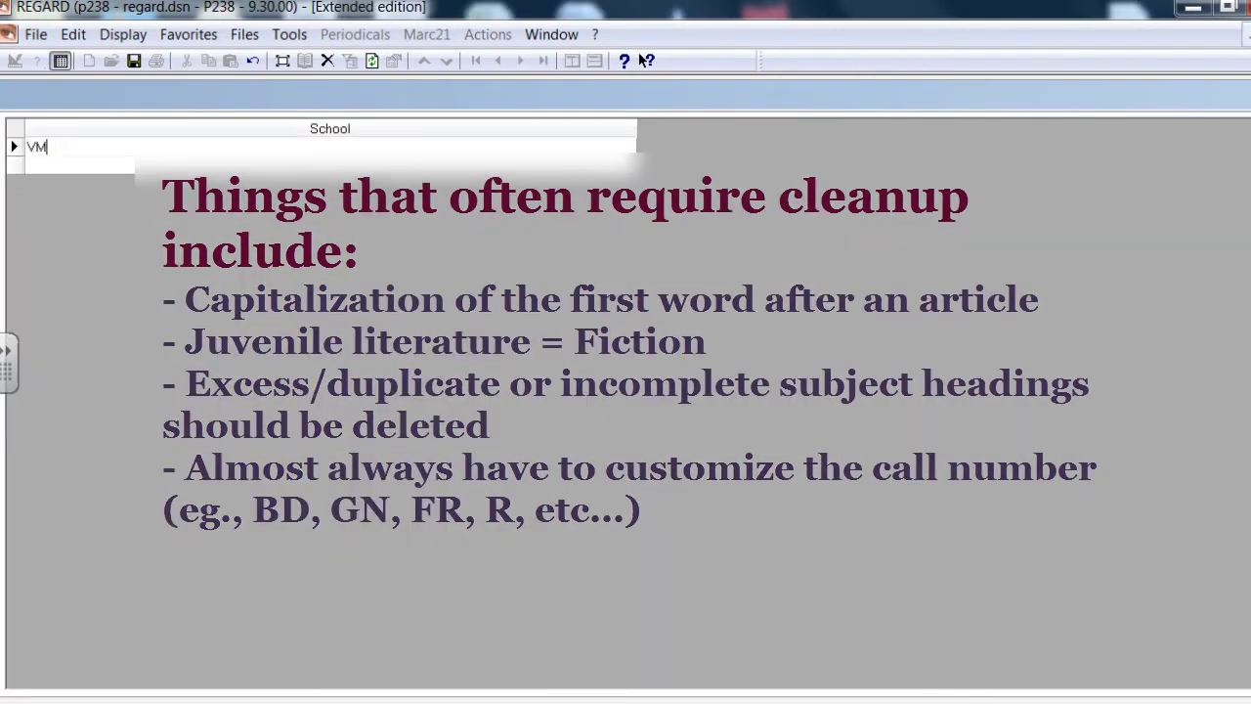
{"action": "key", "text": "F4"}
{"action": "left_click", "coordinate": [456, 662]}
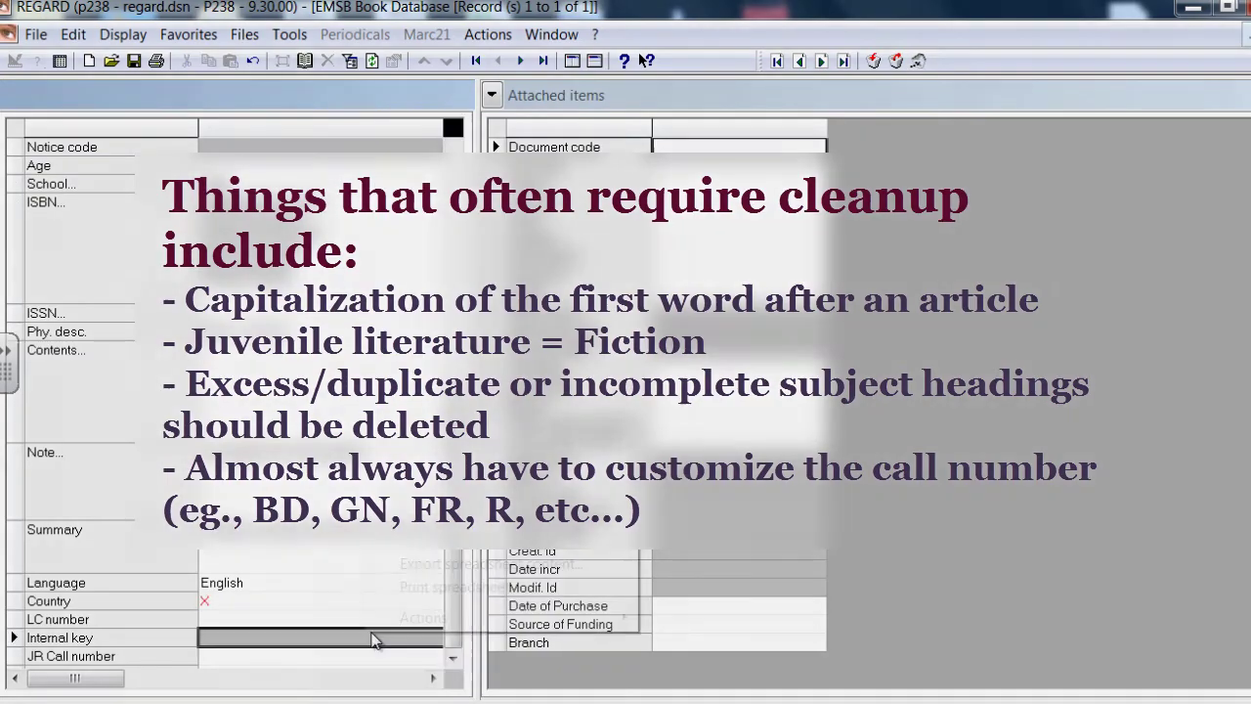
{"action": "right_click", "coordinate": [389, 633]}
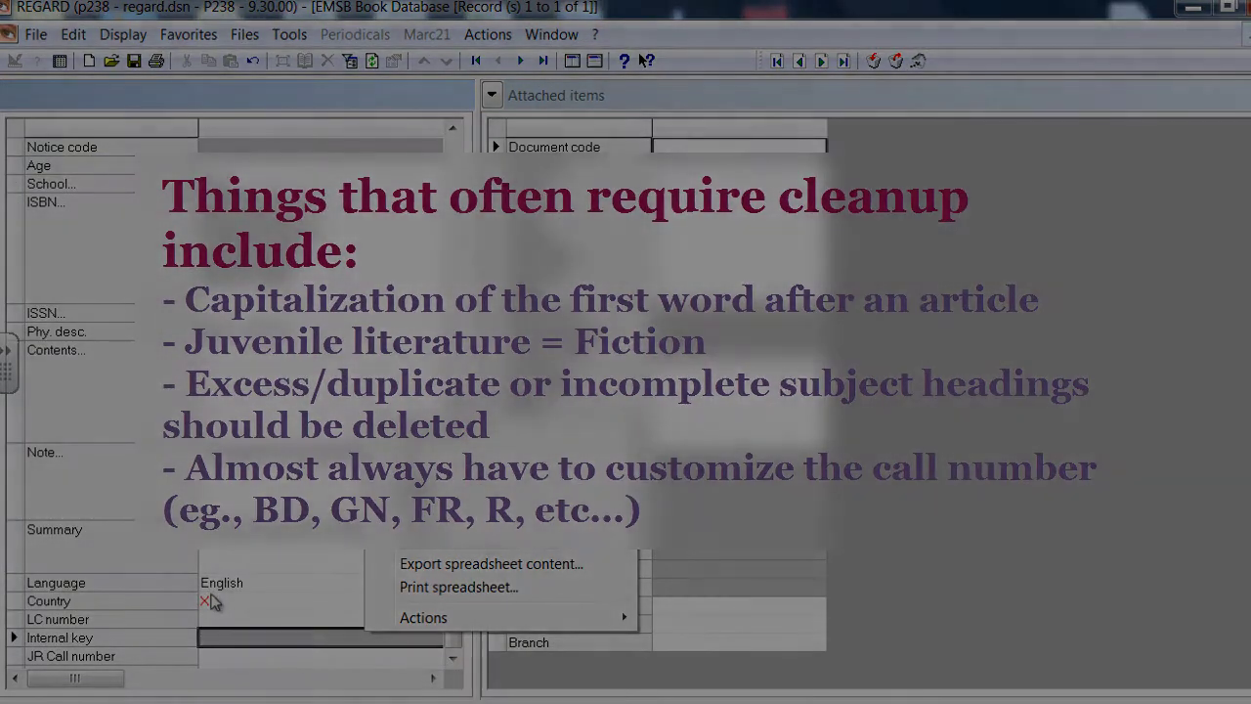